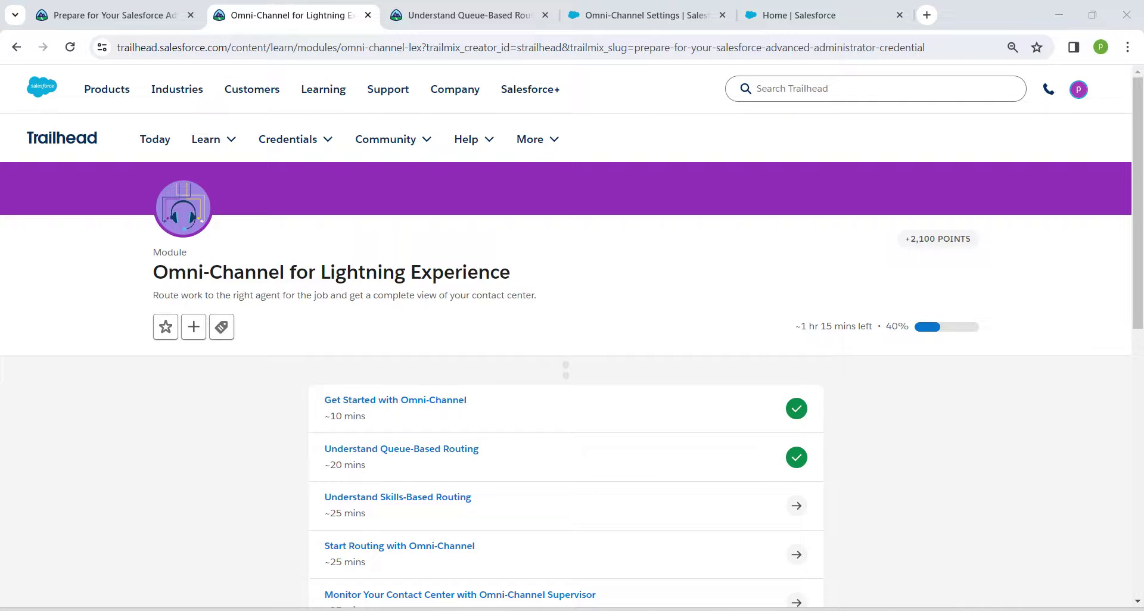
Step: Open the Understand Skills-Based Routing unit of the Trailhead module and switch to the Salesforce Omni-Channel Settings page
drag(324, 400, 365, 465)
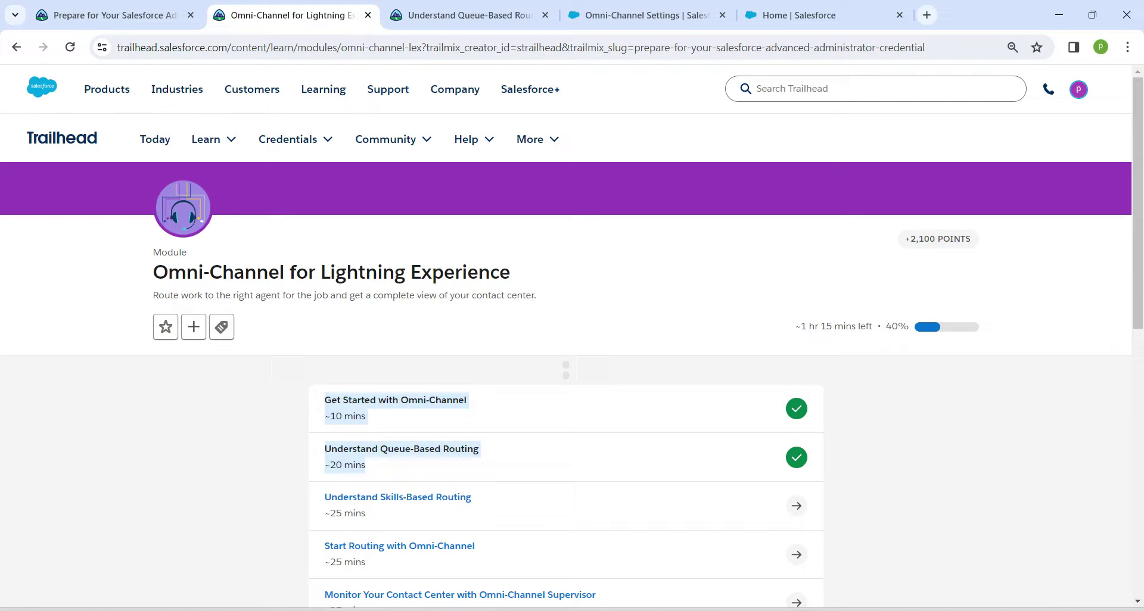
click(365, 466)
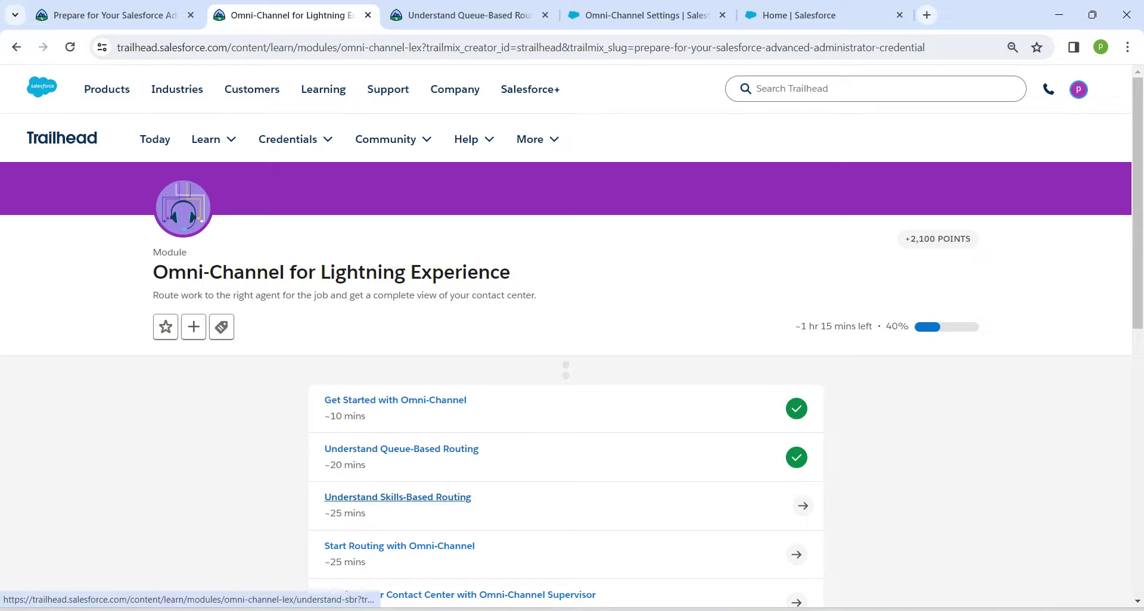
drag(398, 497, 471, 14)
click(646, 15)
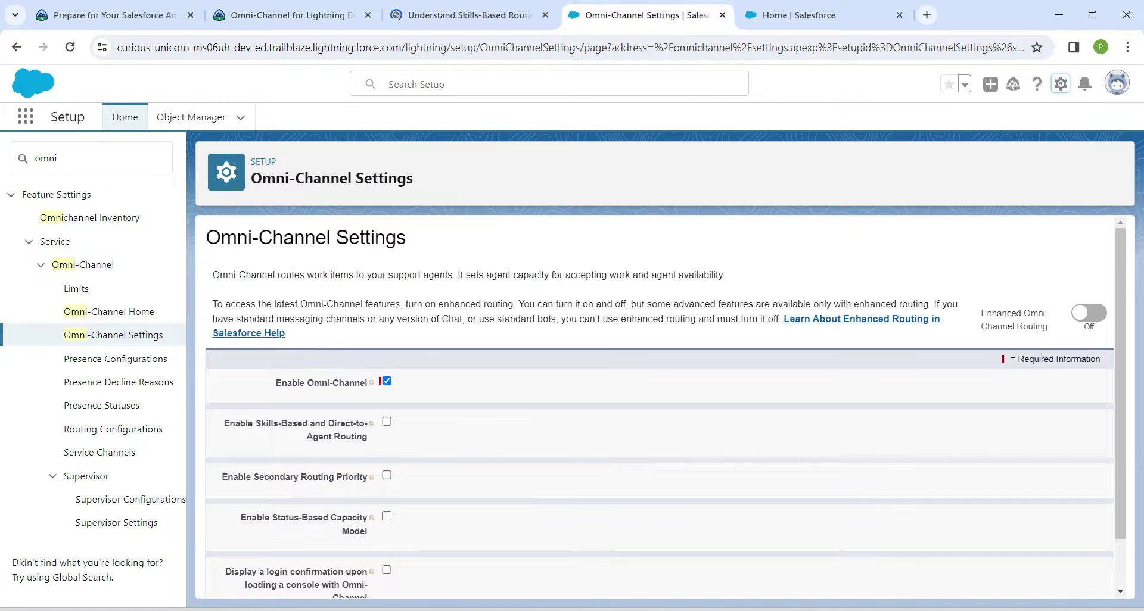
Step: Open Service Setup in place of the old Salesforce pages and find the Skills page by searching for "skill"
click(1060, 84)
click(1013, 166)
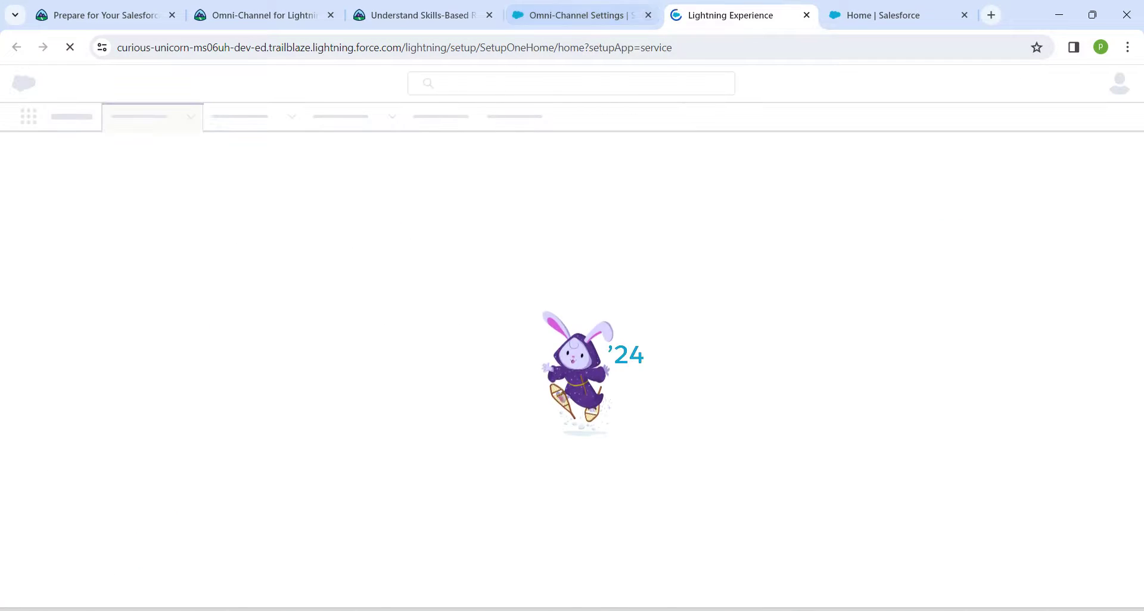
click(648, 15)
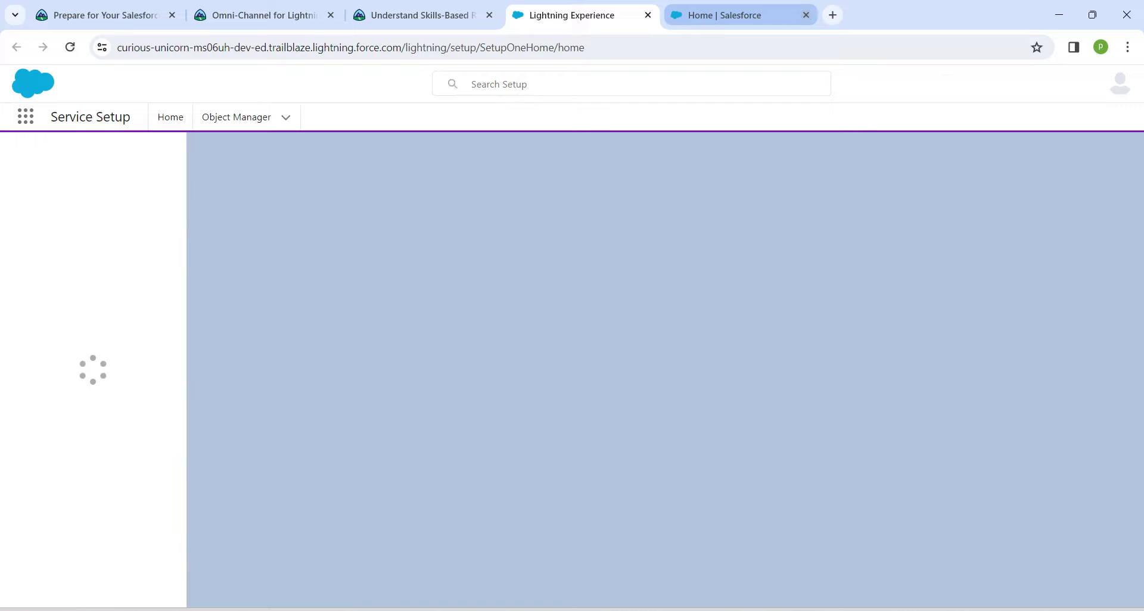
click(806, 15)
click(85, 158)
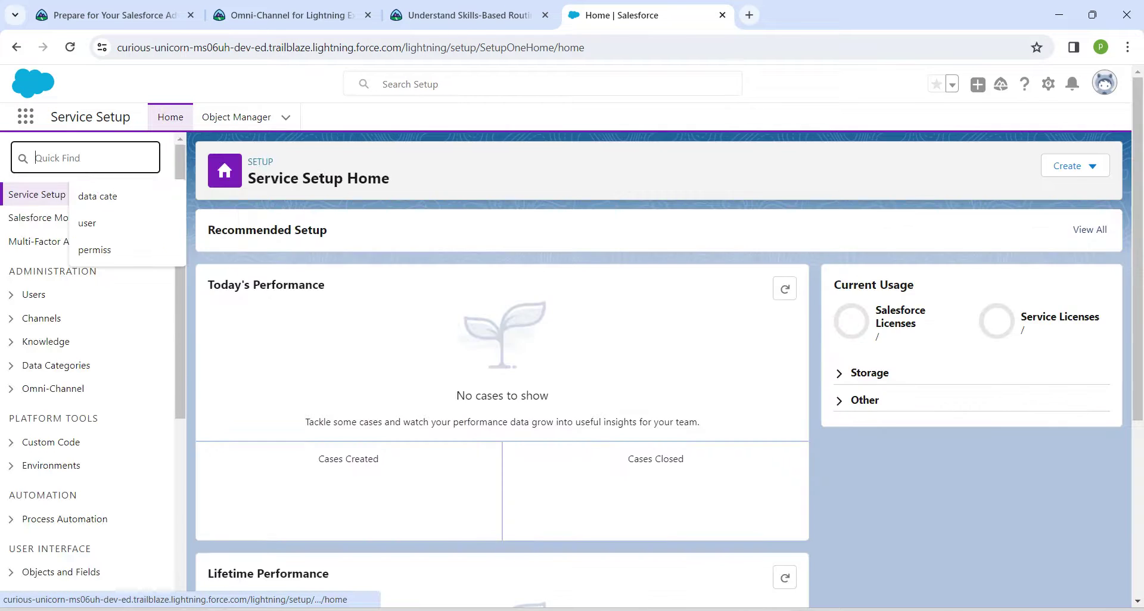
text(skill)
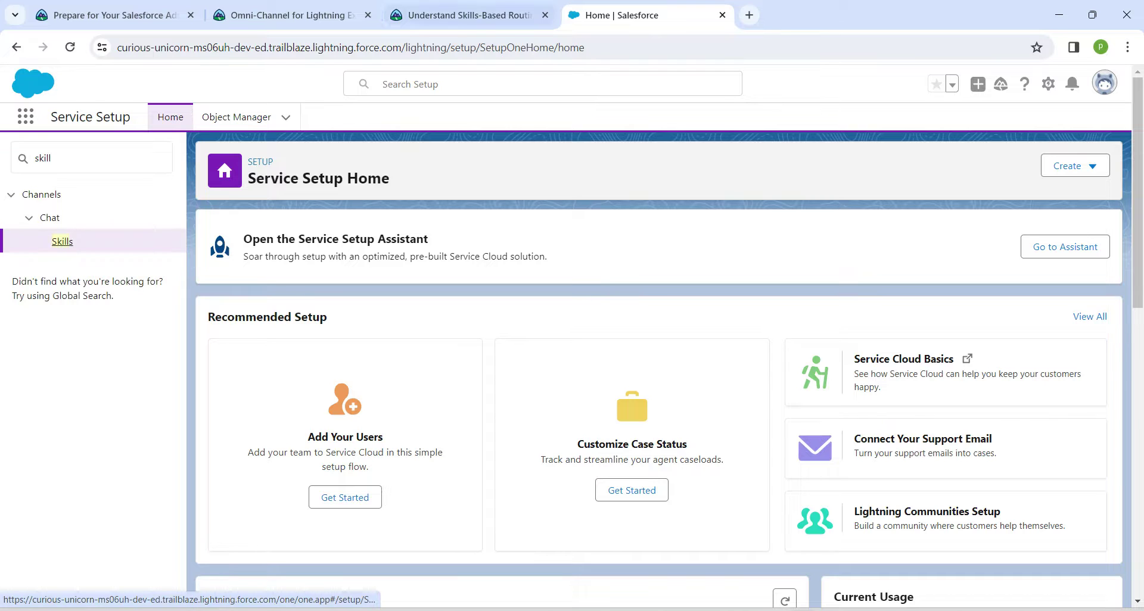
Step: Copy the skill name "Understand government incentives" from the challenge in the Trailhead unit
click(468, 15)
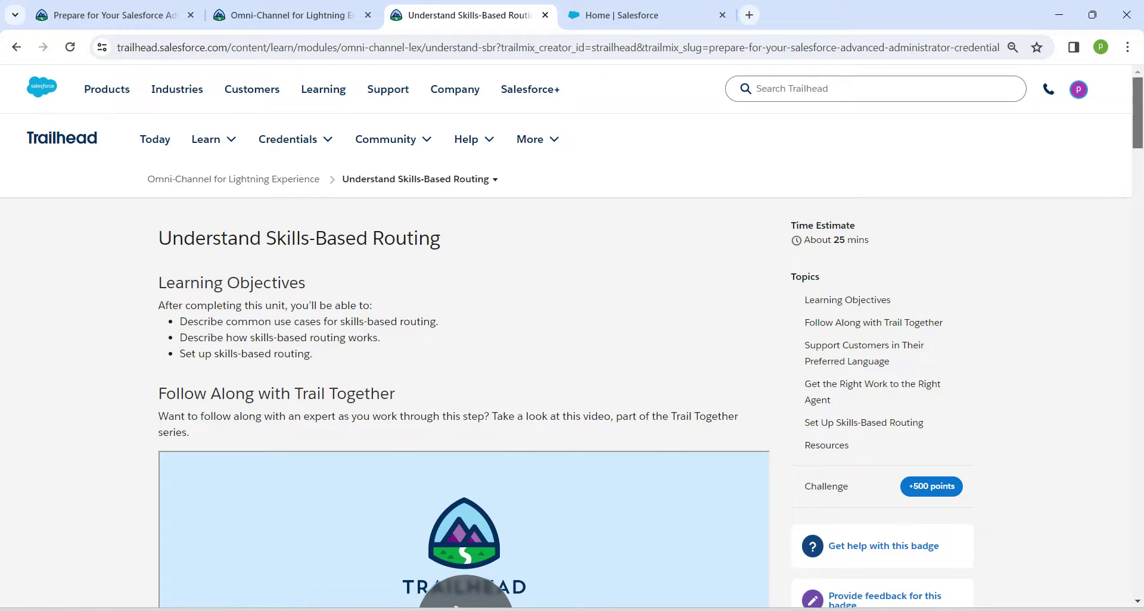
drag(1137, 113, 1137, 547)
scroll(572, 381, up, 4)
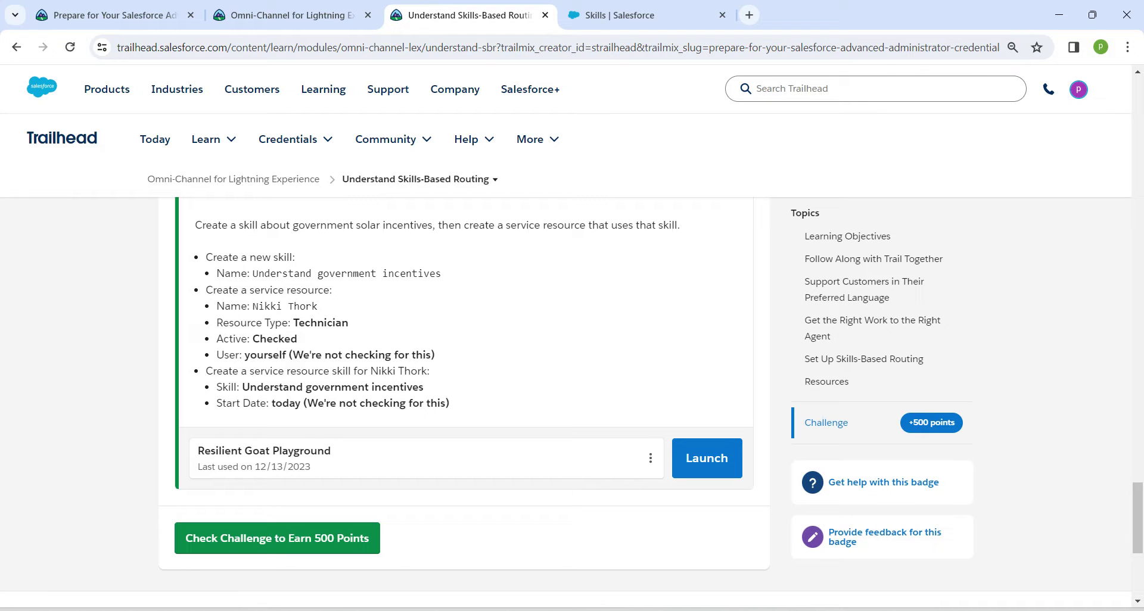
drag(252, 273, 442, 273)
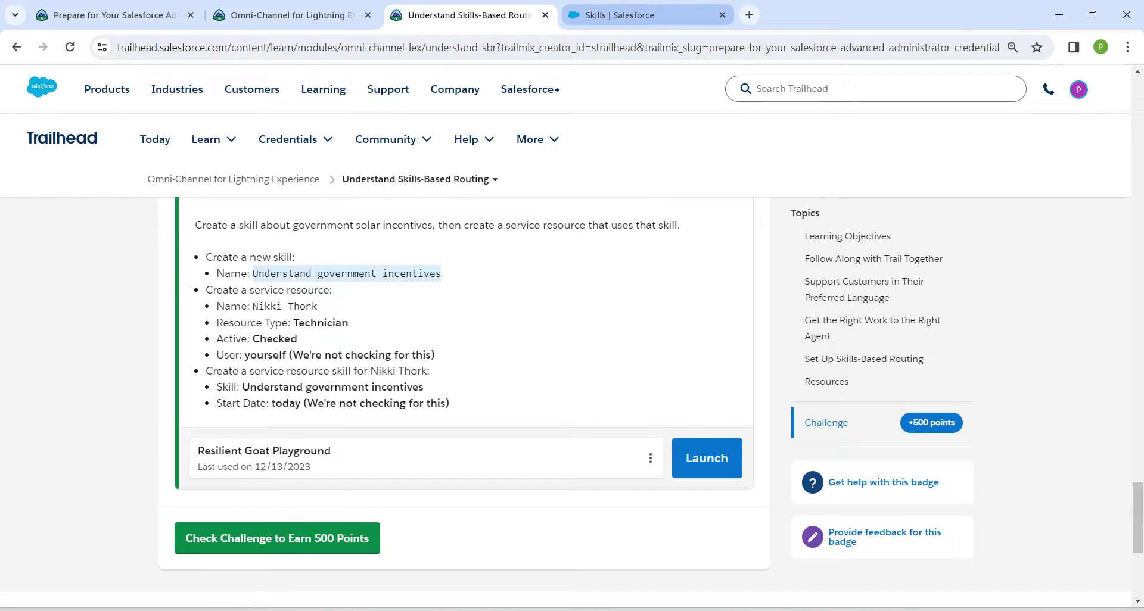
Step: Return to the Skills setup page, acknowledge that legacy chat is in maintenance mode and continue to its settings
click(614, 15)
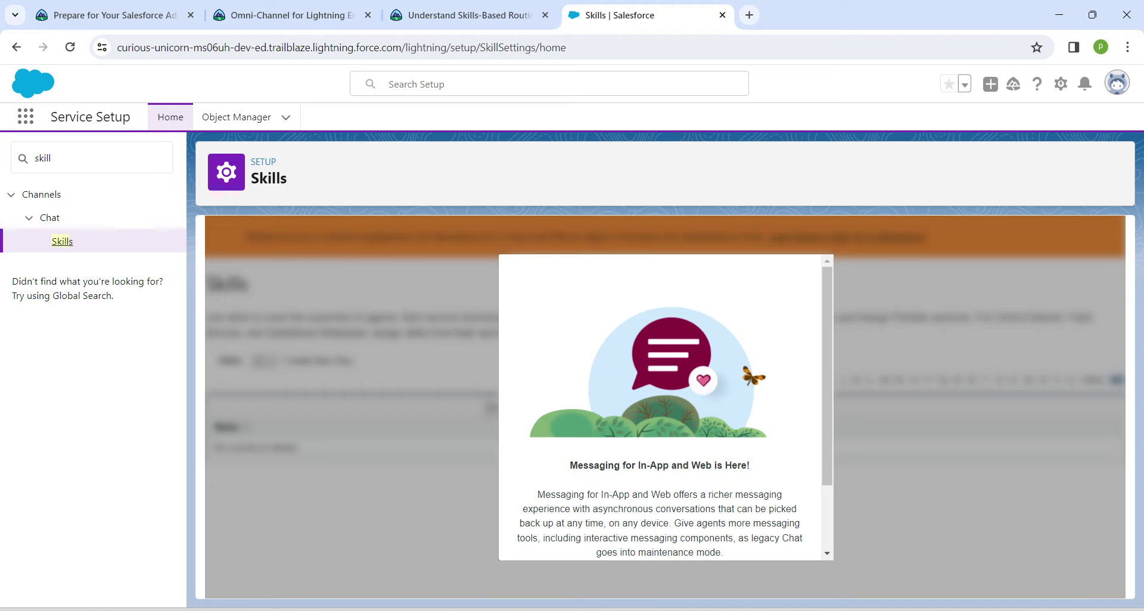
scroll(666, 406, down, 3)
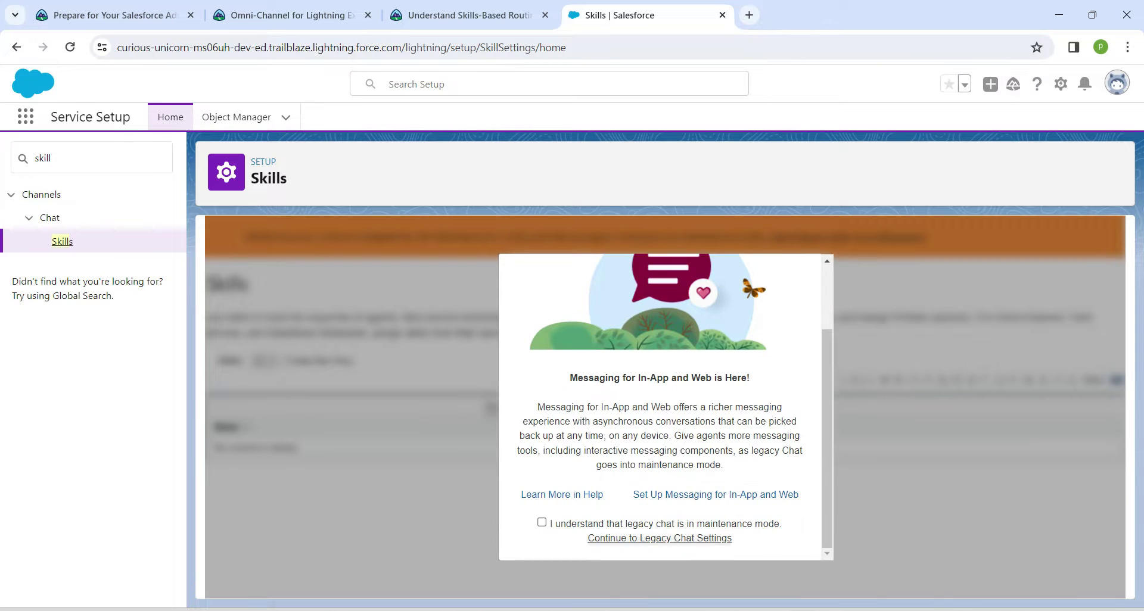
click(542, 523)
click(660, 538)
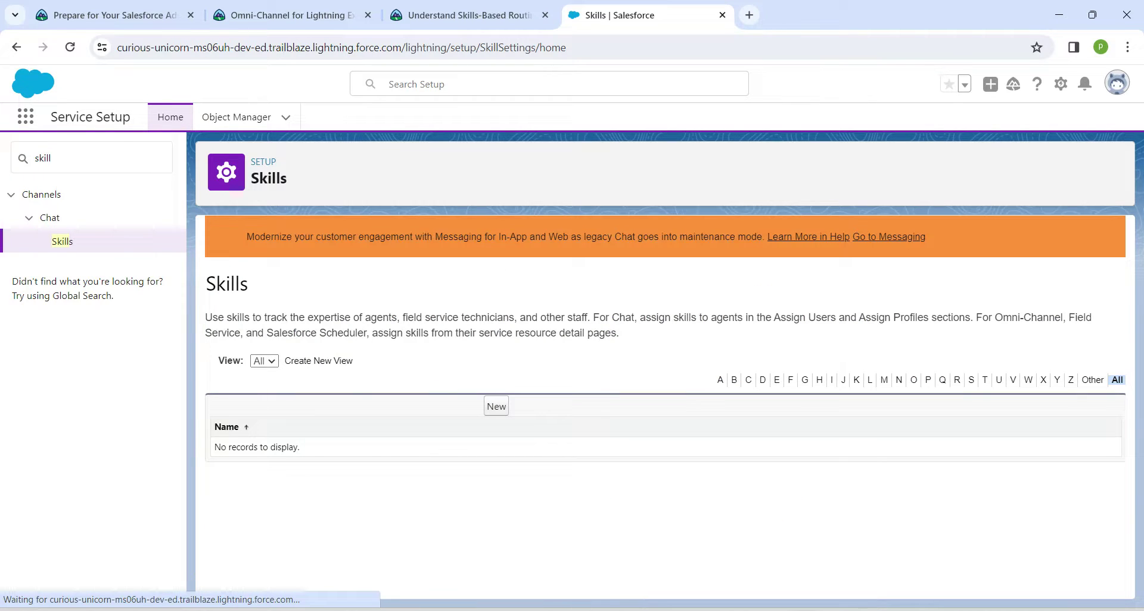
Step: Create and save a new skill named "Understand government incentives" with the developer name Understand_government_incentives
click(497, 406)
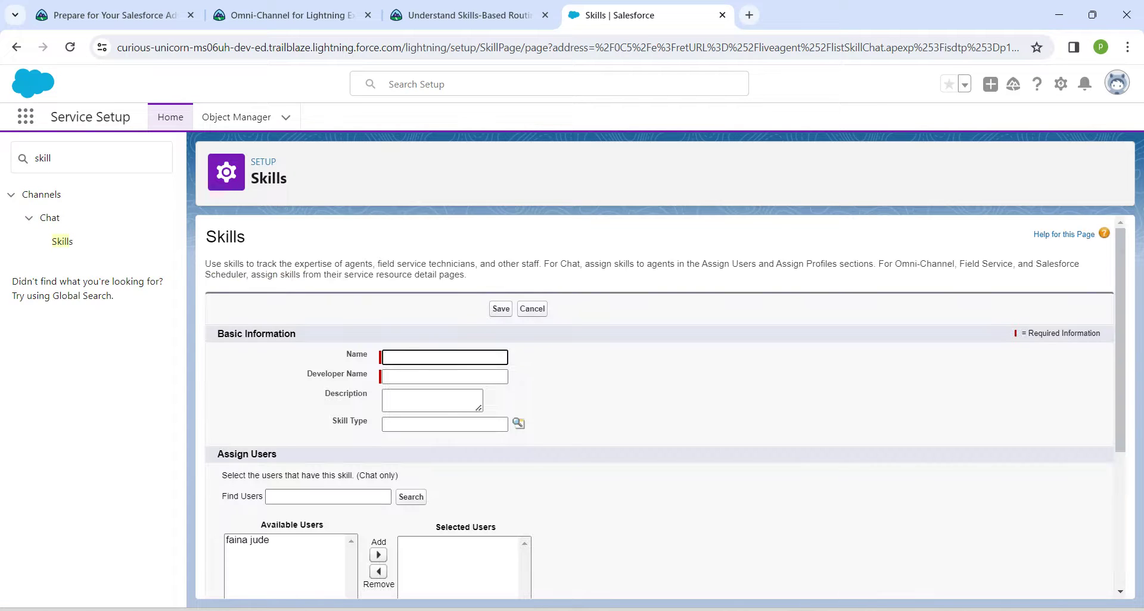
key(ctrl+v)
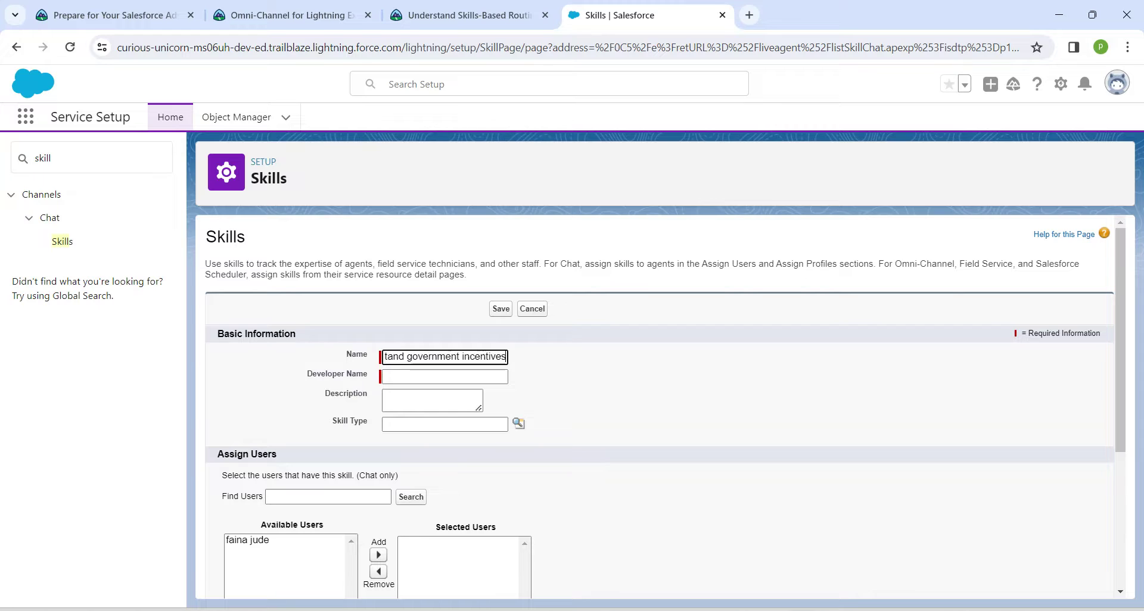
key(Tab)
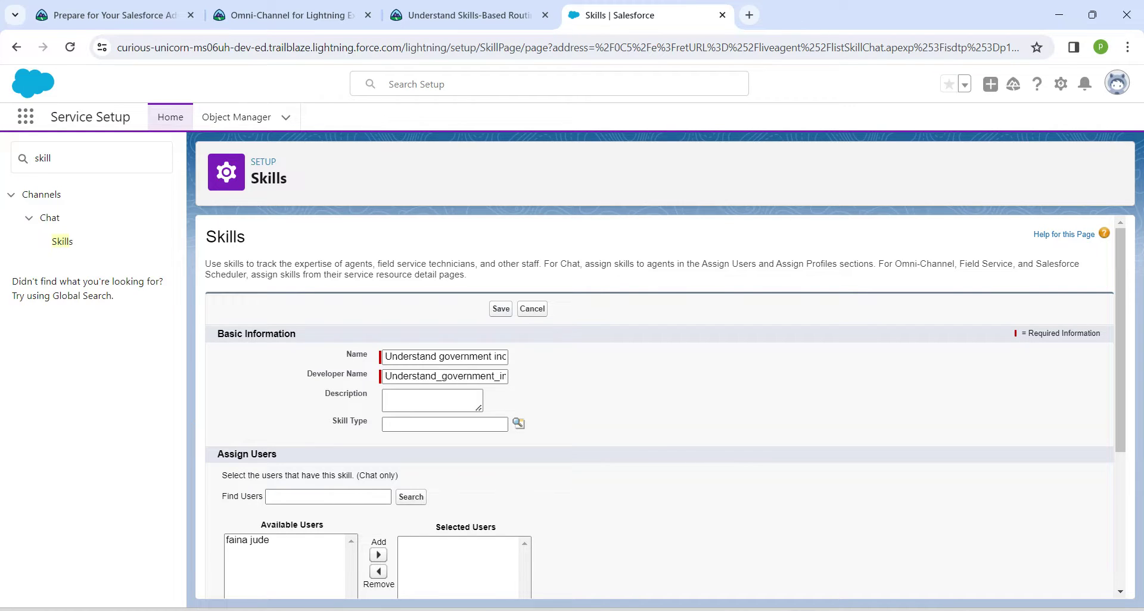
click(501, 309)
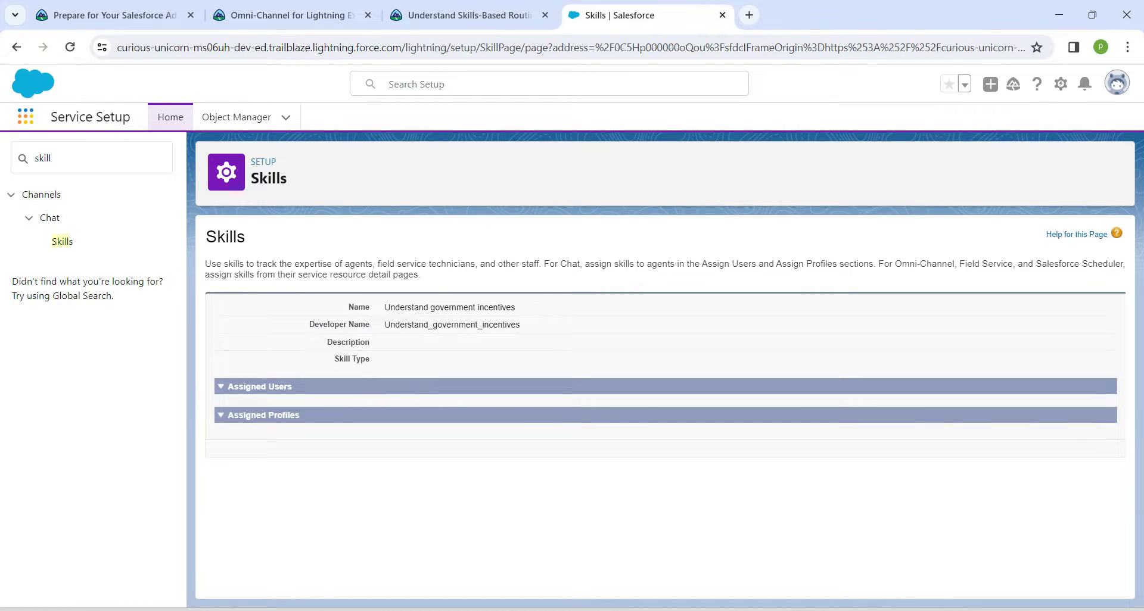
Step: Search the apps and items for "servi" and open the Service Resources list
click(26, 116)
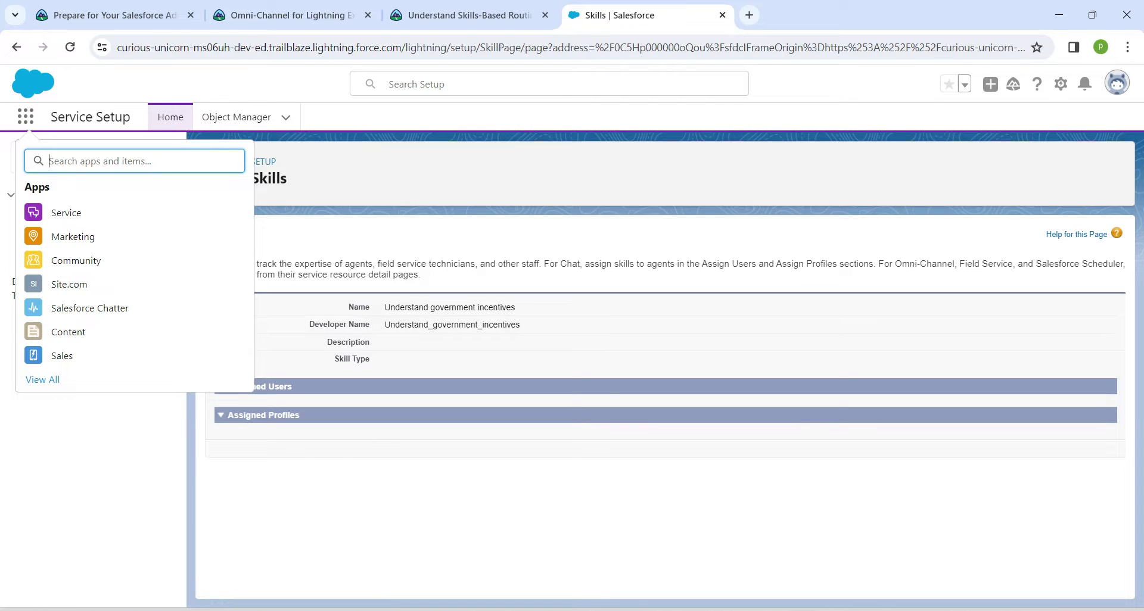
text(servi)
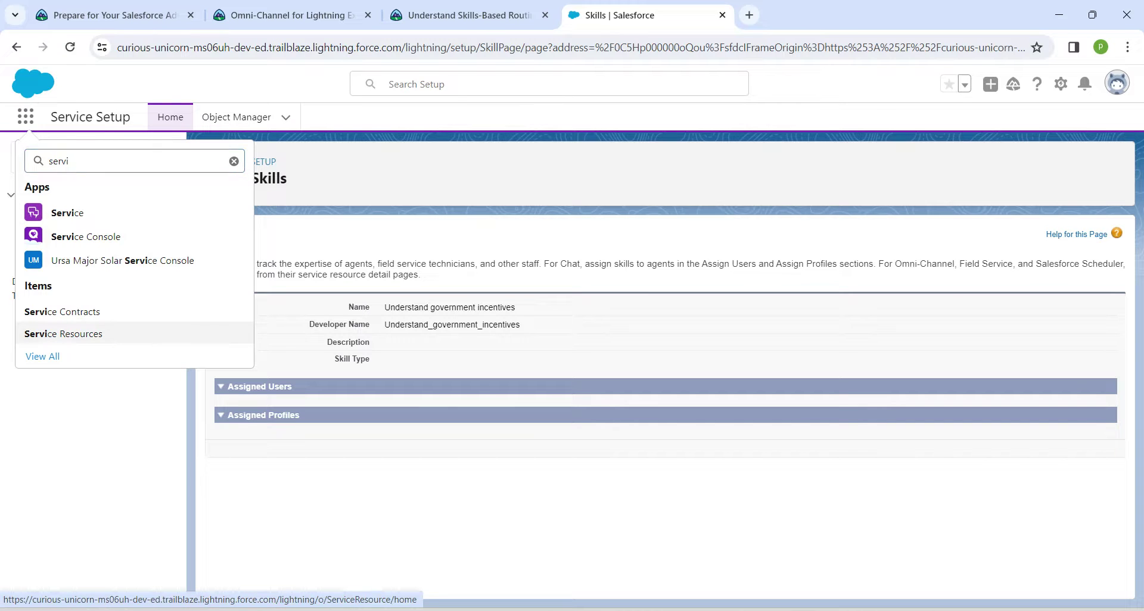
click(63, 334)
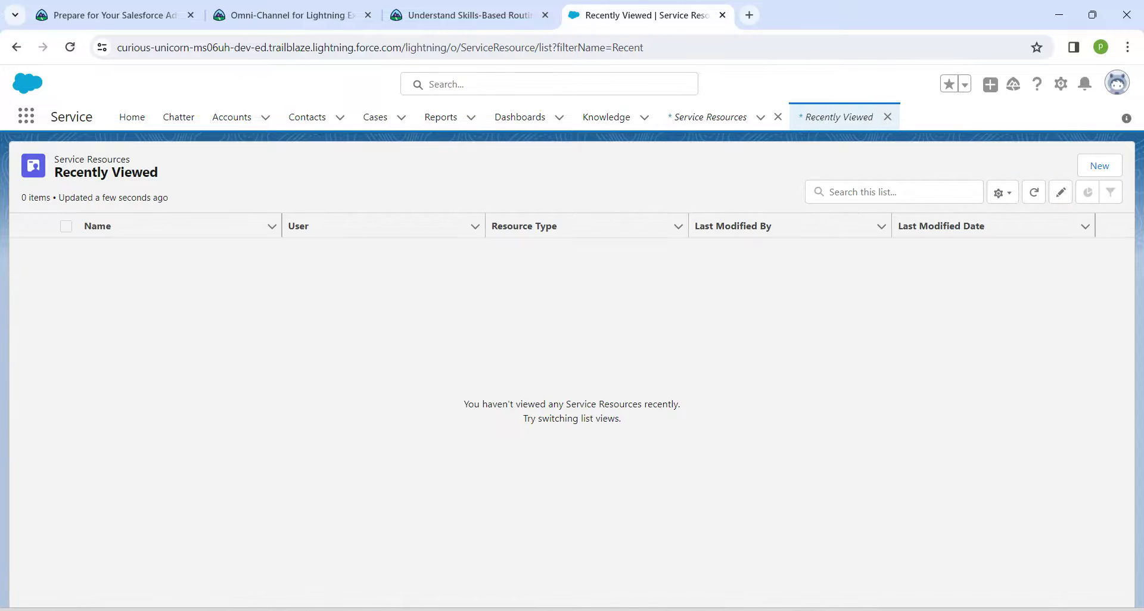
Step: Start a new service resource and fill in its name with the resource name copied from the Trailhead challenge
click(1099, 166)
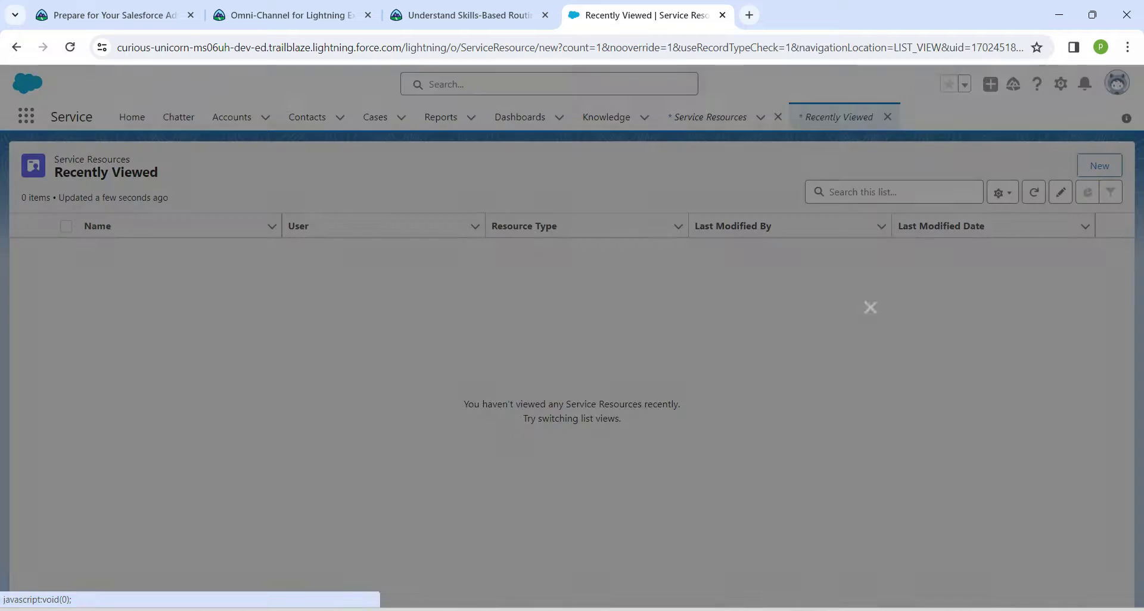
click(462, 15)
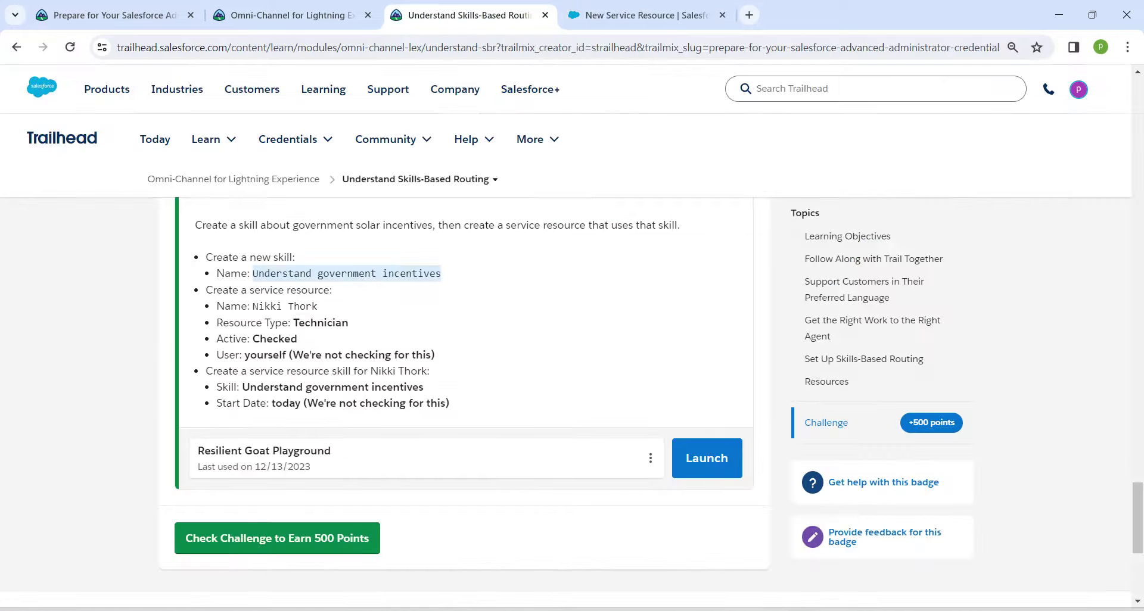
click(285, 306)
key(ctrl+c)
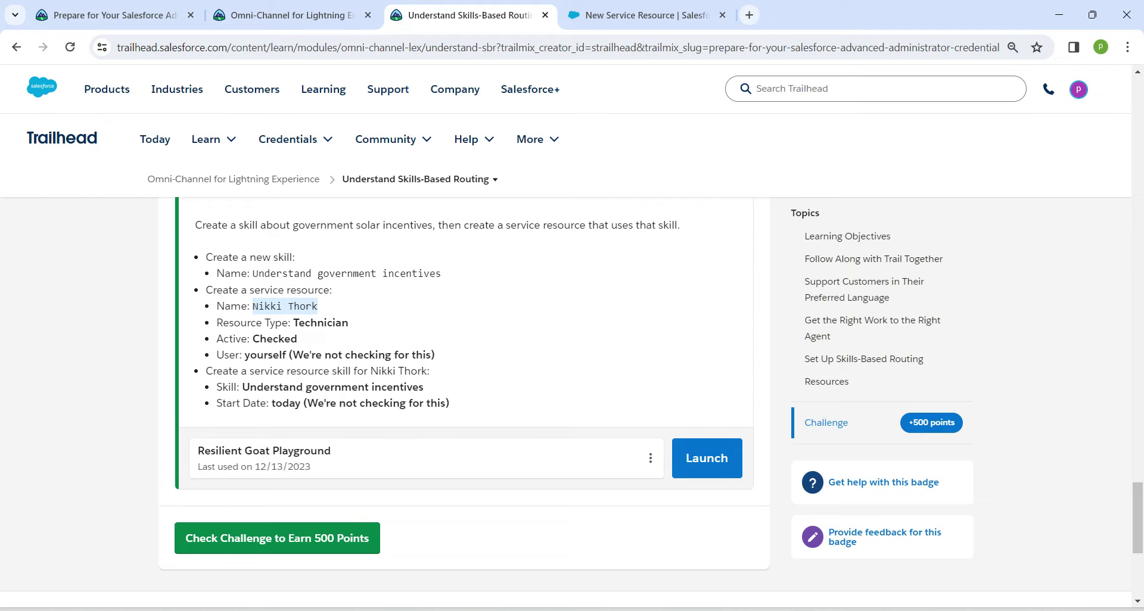
click(641, 15)
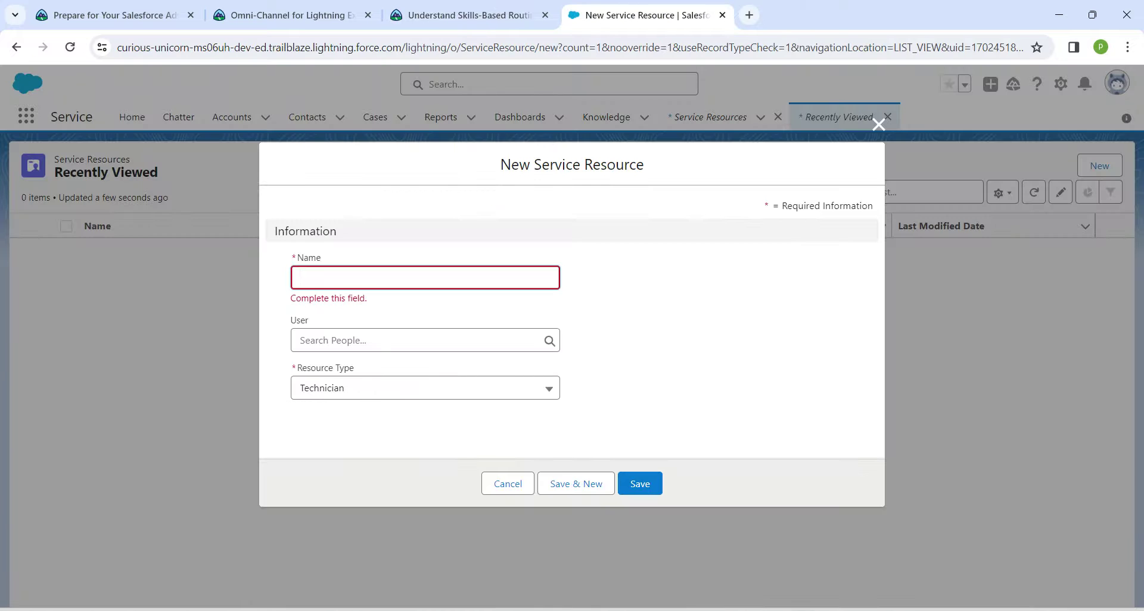
key(ctrl+v)
key(Tab)
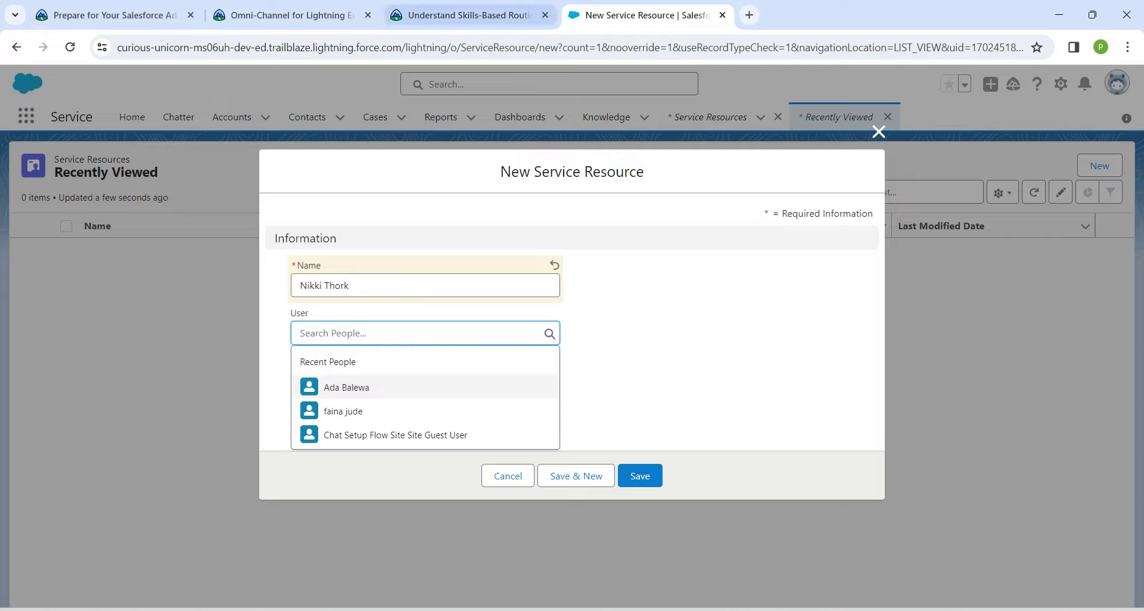
Step: Check the challenge requirements, assign your own user to the service resource, keep the resource type Technician and save the record
click(468, 15)
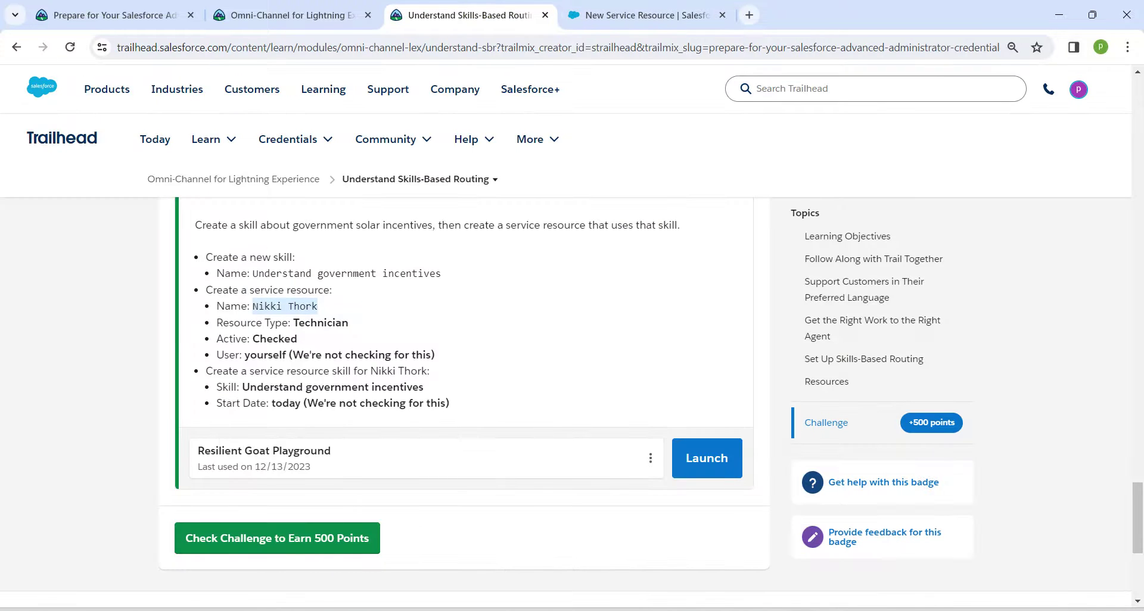
click(646, 14)
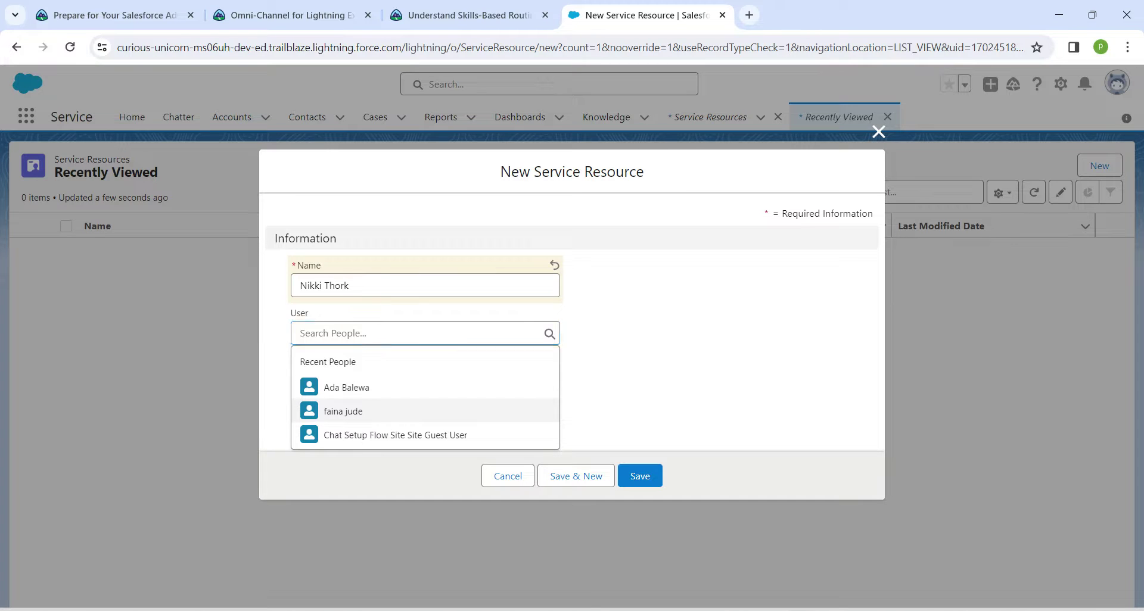
click(343, 411)
click(424, 381)
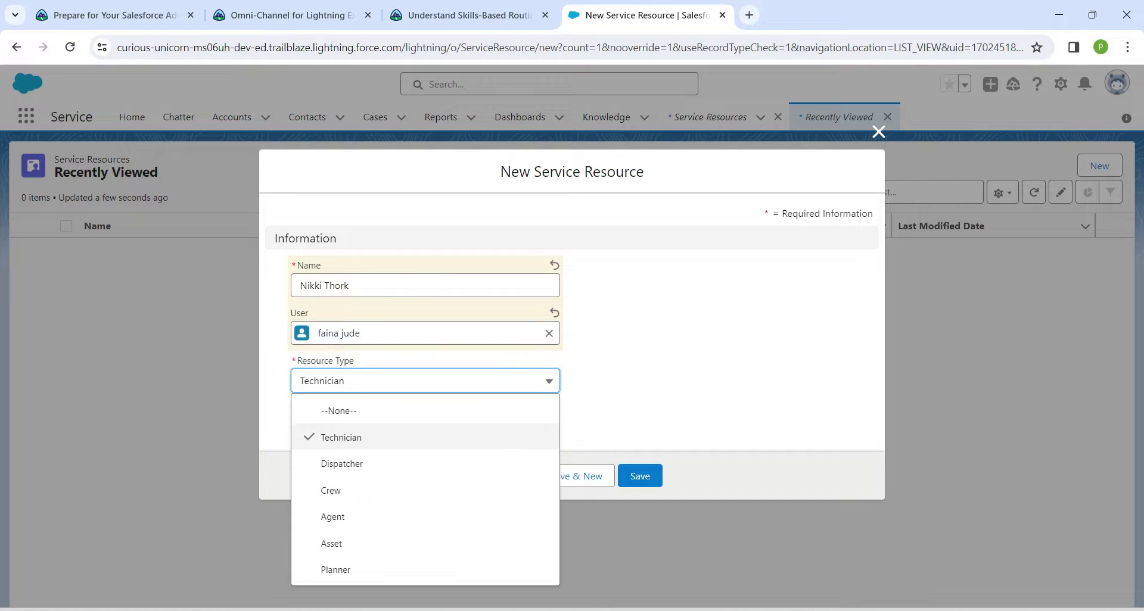
click(468, 15)
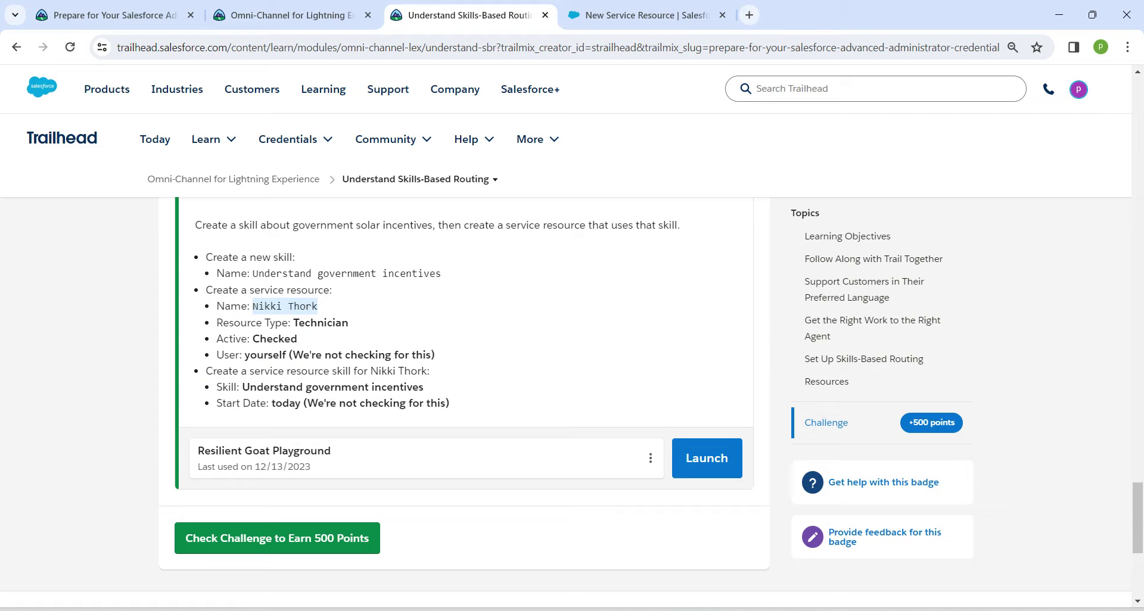
click(644, 15)
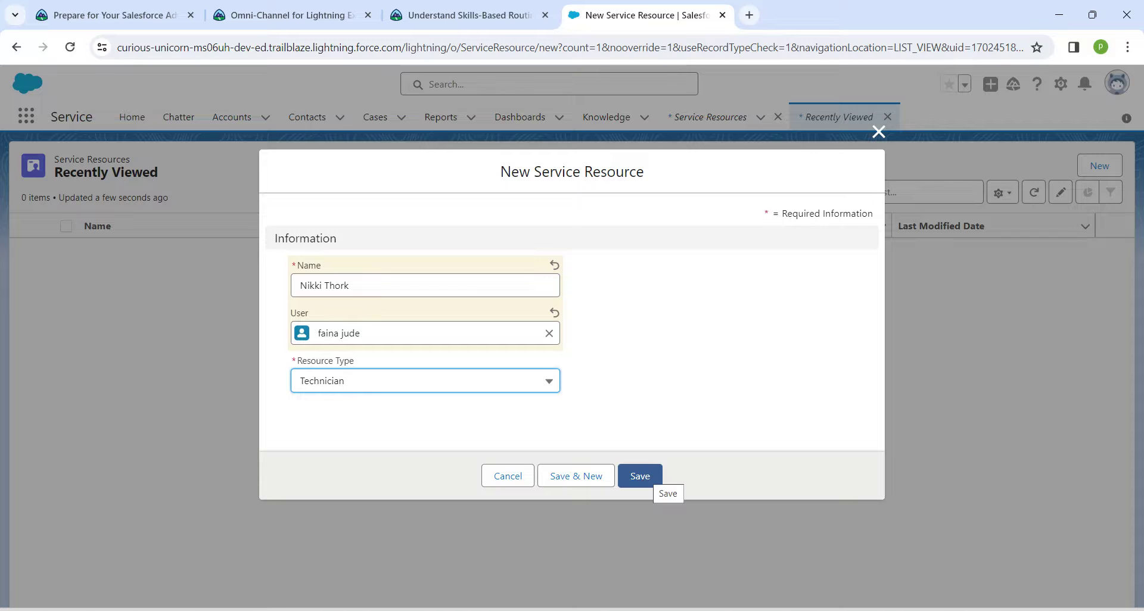
click(640, 476)
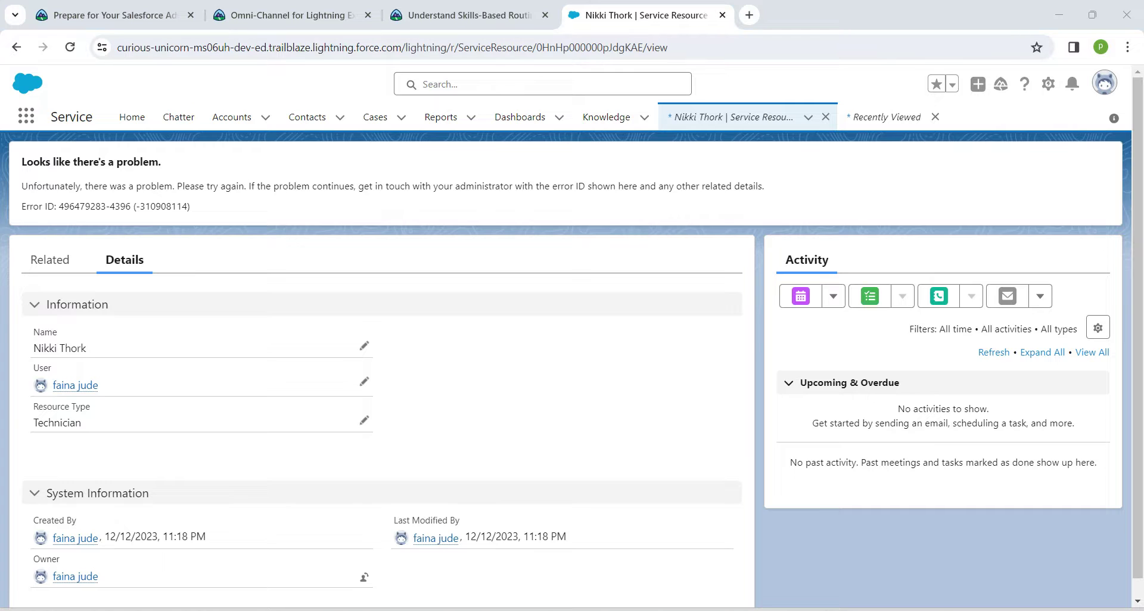
Step: Open the Service Resource object's setup and edit its Service Resource Layout page layout
click(1049, 84)
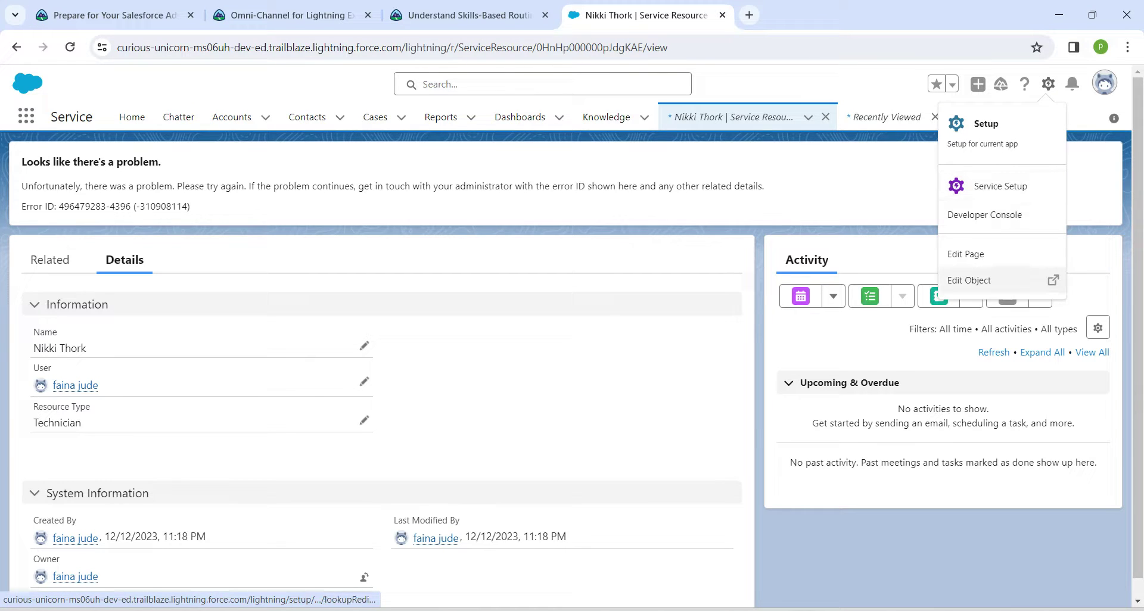
click(972, 280)
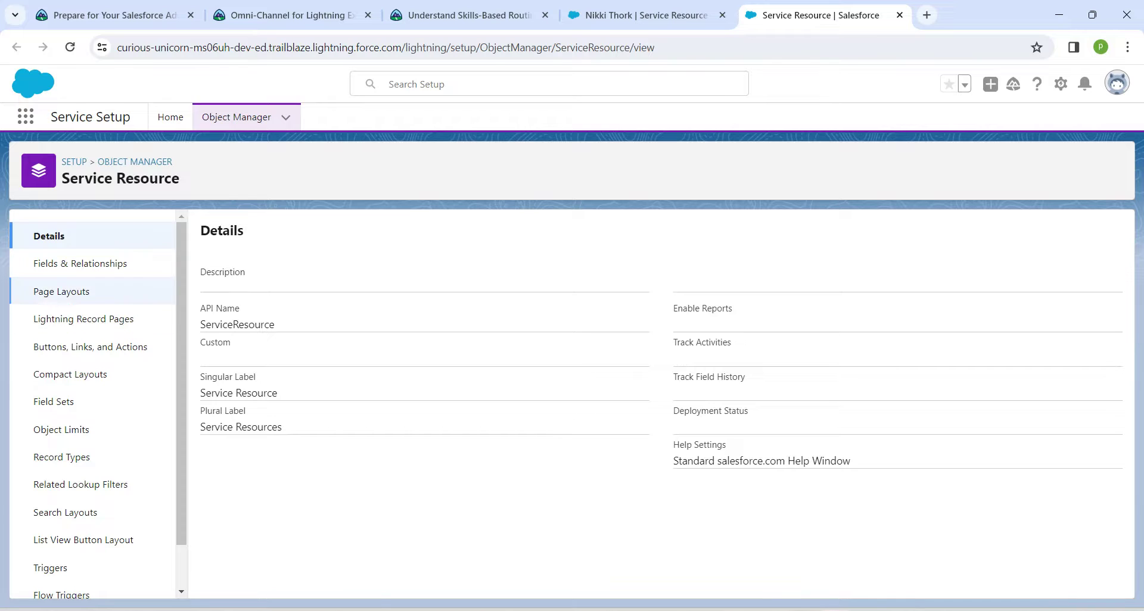
click(61, 291)
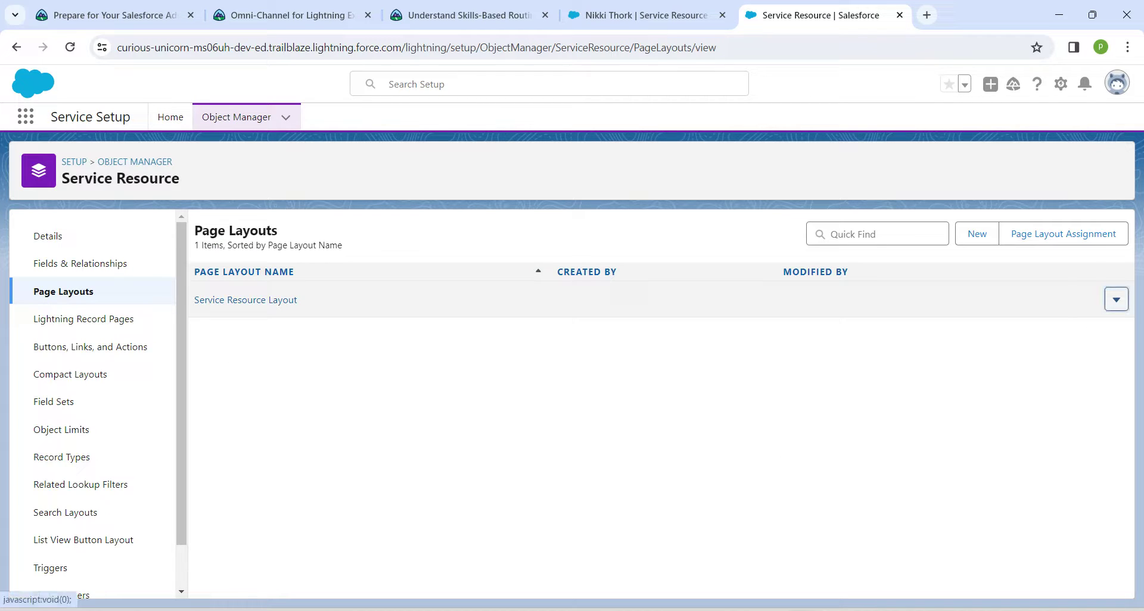
click(1117, 299)
click(1071, 333)
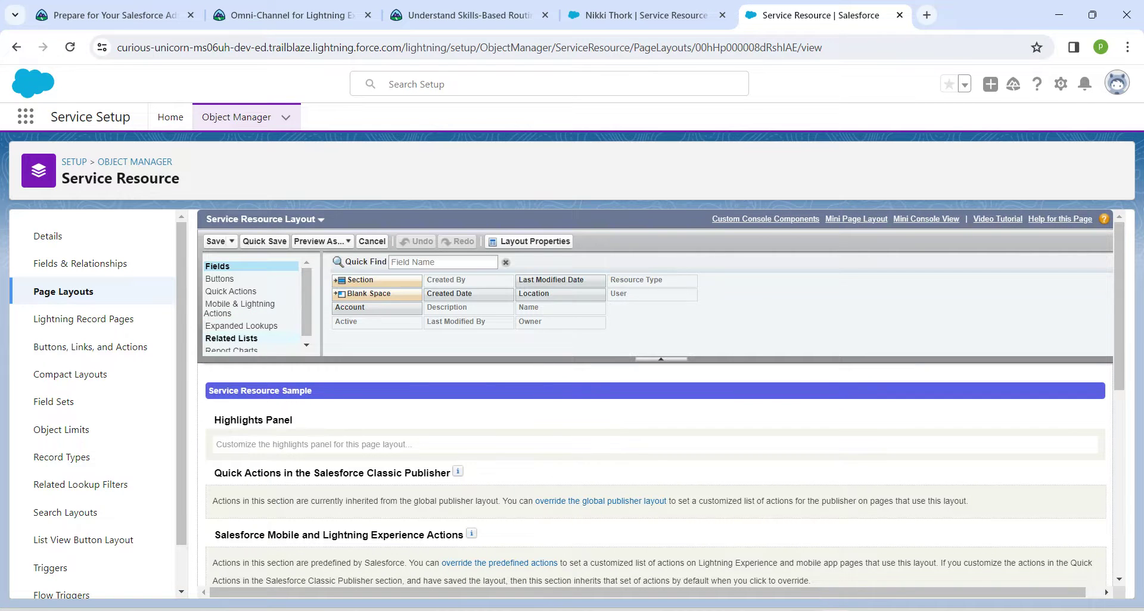
Step: Add the Service Resource History related list to the Service Resource Layout
click(231, 338)
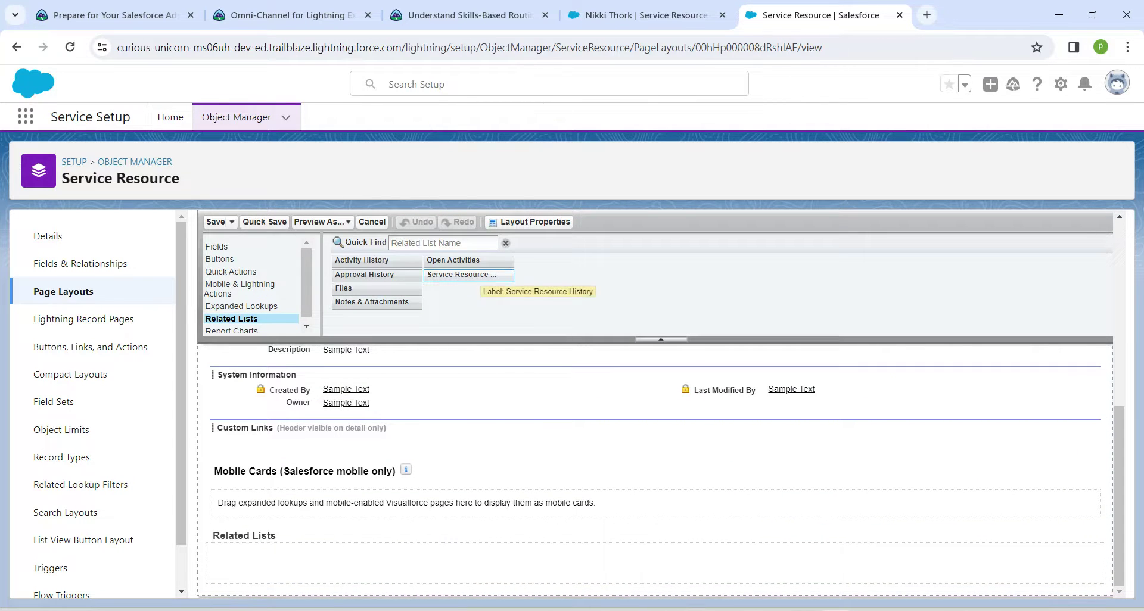
drag(468, 274, 352, 562)
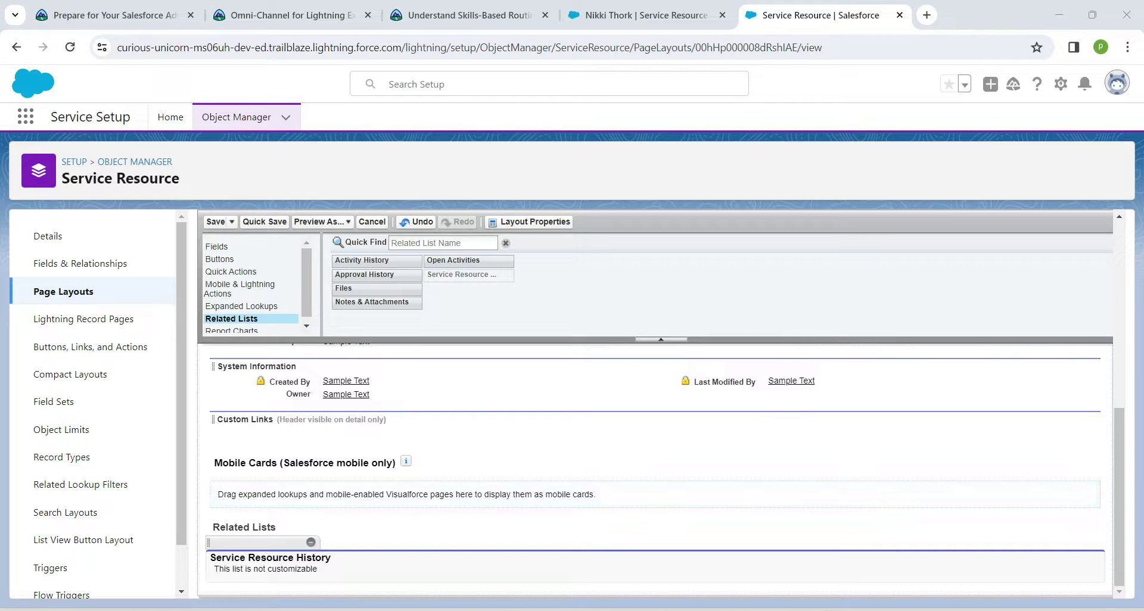
drag(318, 569, 213, 569)
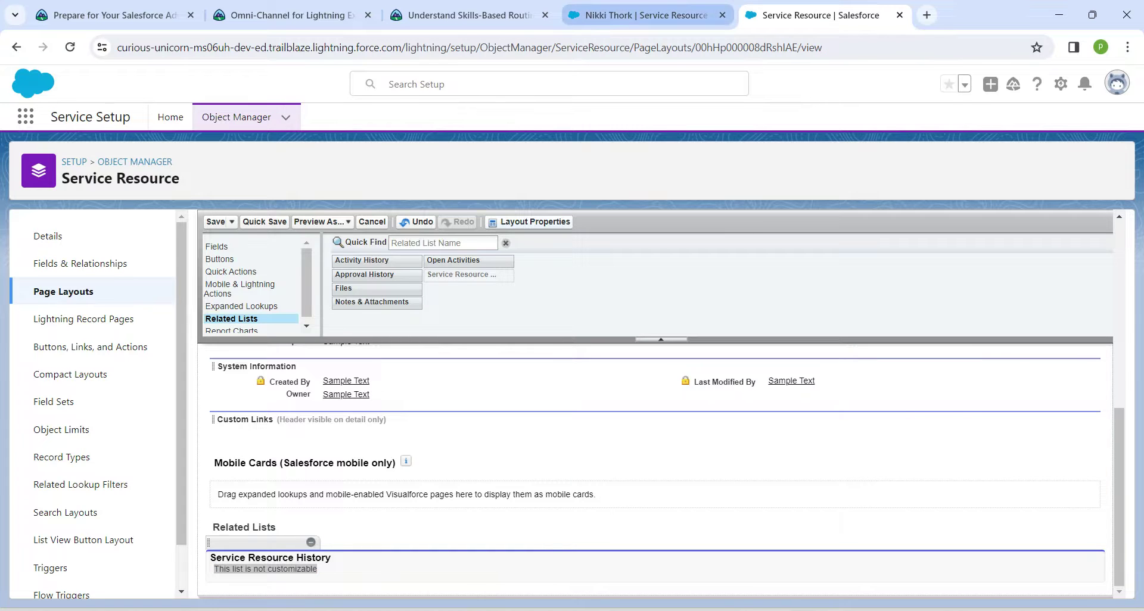
Step: Open Service Setup from the service resource record, search the setup for "omni" and open Omni-Channel Settings
click(637, 15)
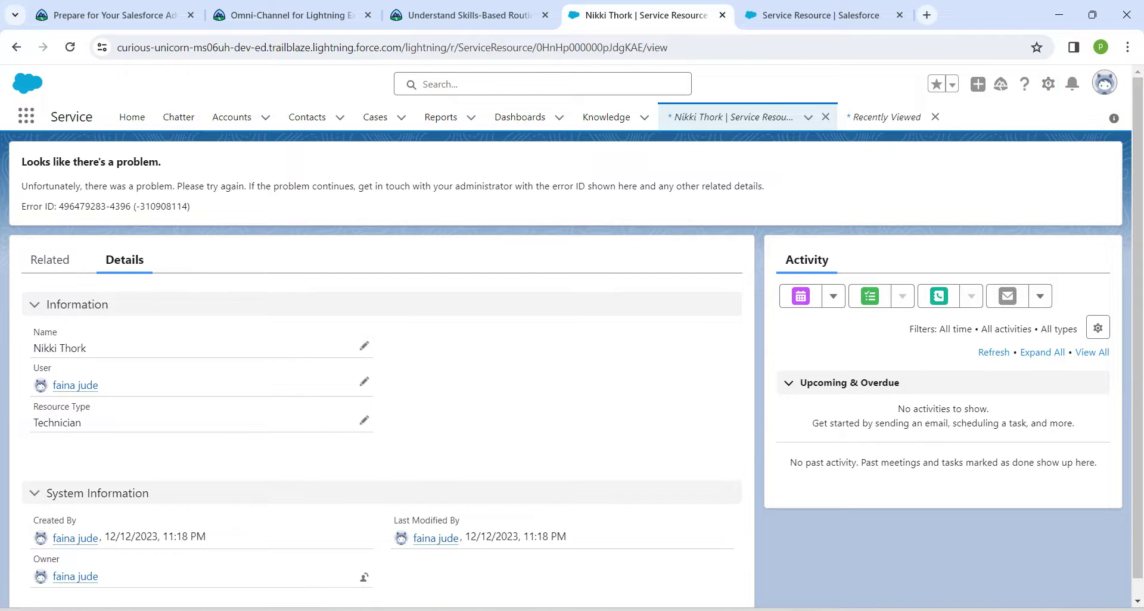
click(1049, 84)
click(983, 128)
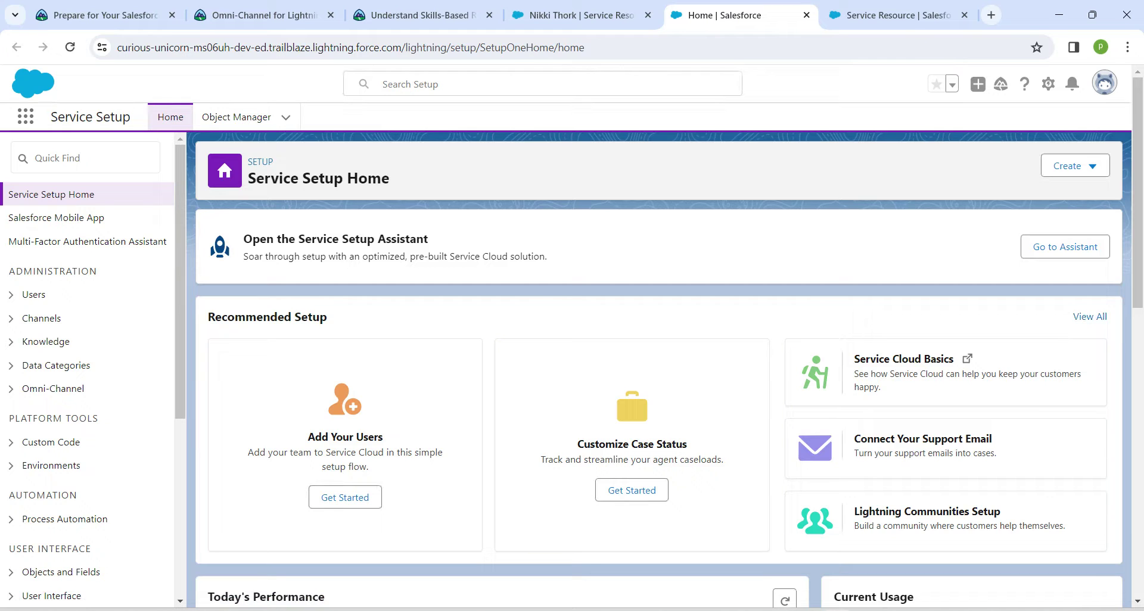
click(85, 157)
text(om)
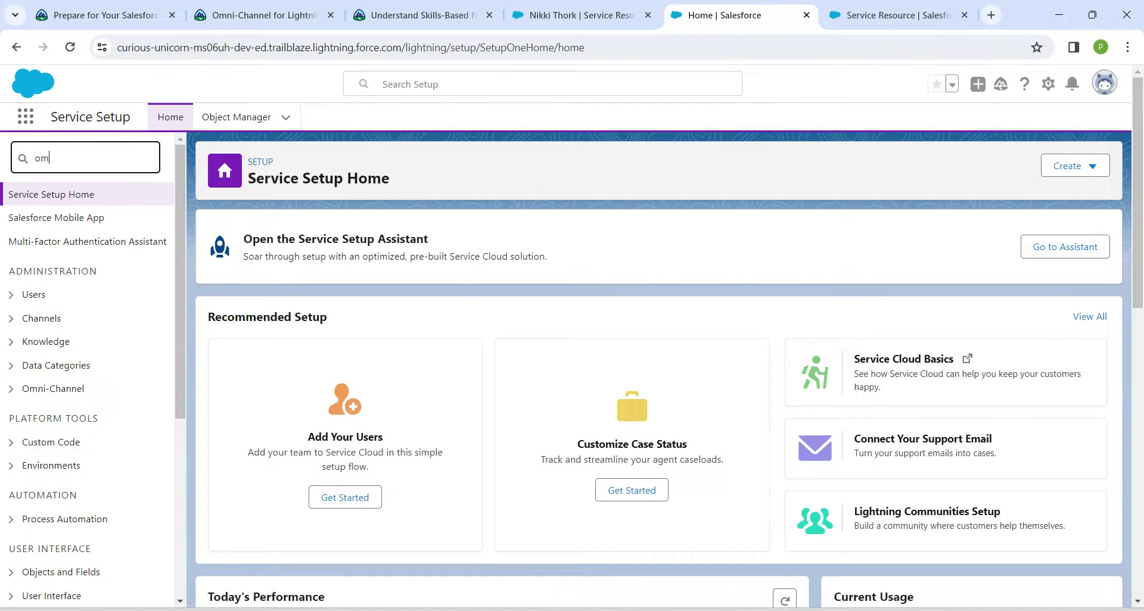
text(ni)
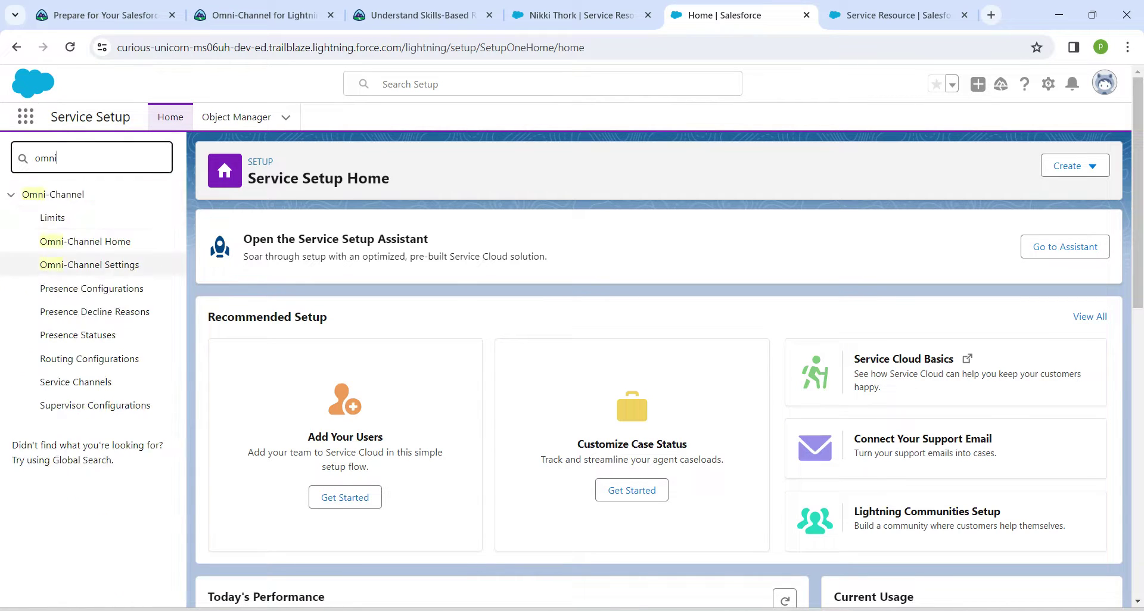
click(89, 264)
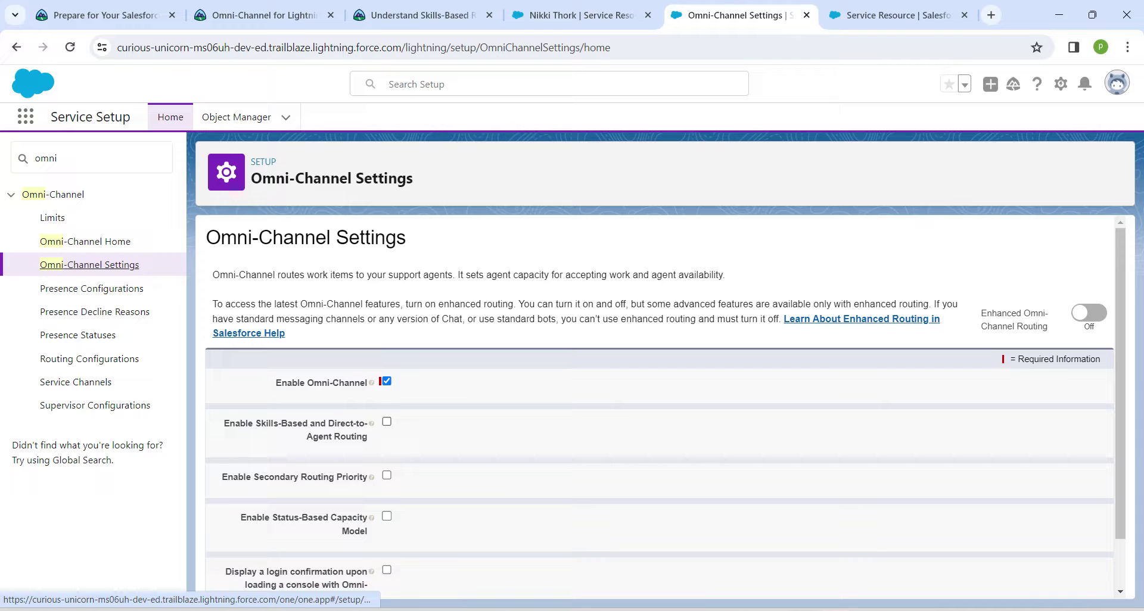
Step: Enable Skills-Based and Direct-to-Agent Routing and save the Omni-Channel settings
click(387, 421)
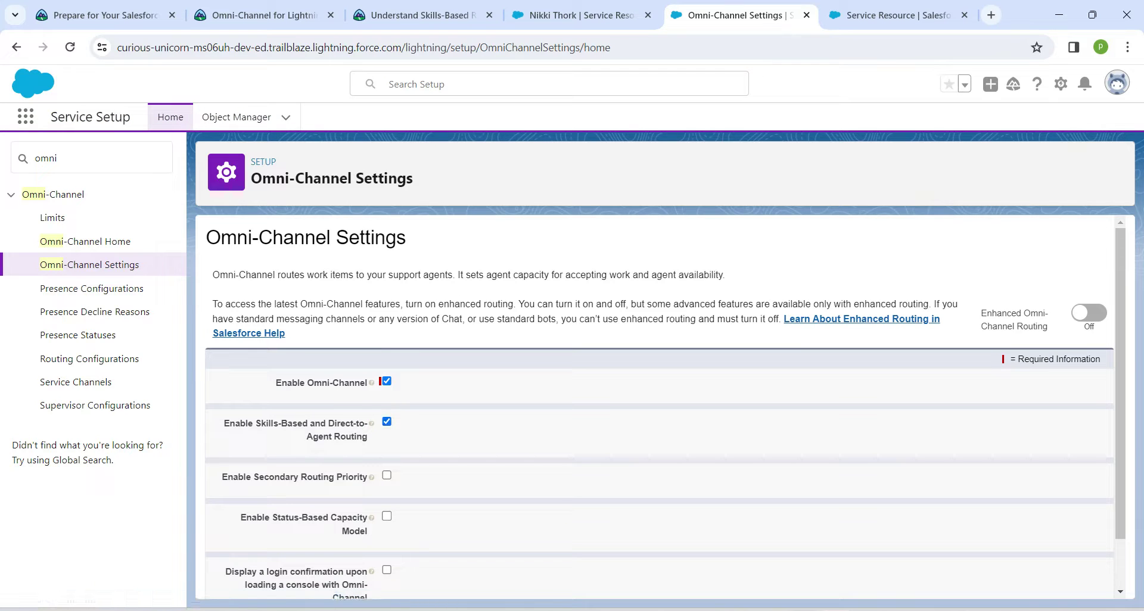
drag(224, 423, 368, 437)
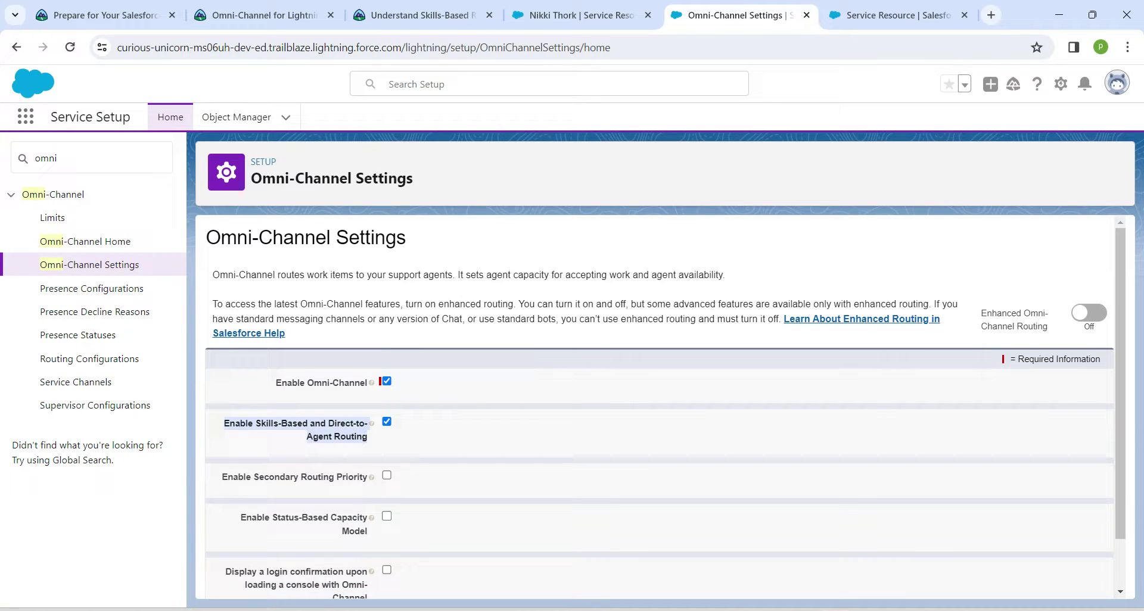
scroll(655, 405, down, 1)
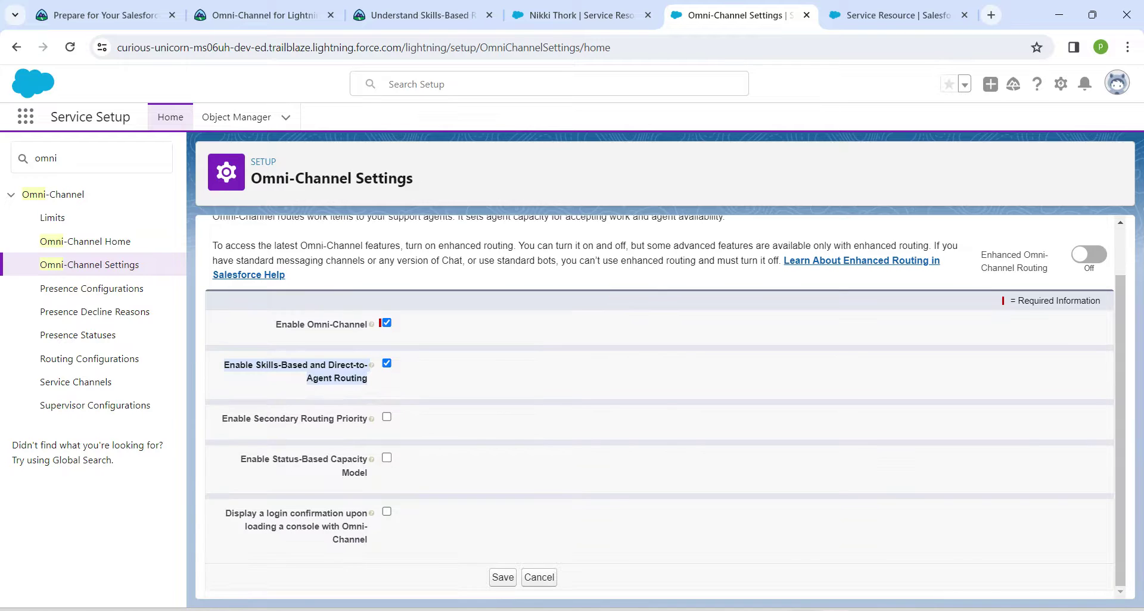
click(503, 577)
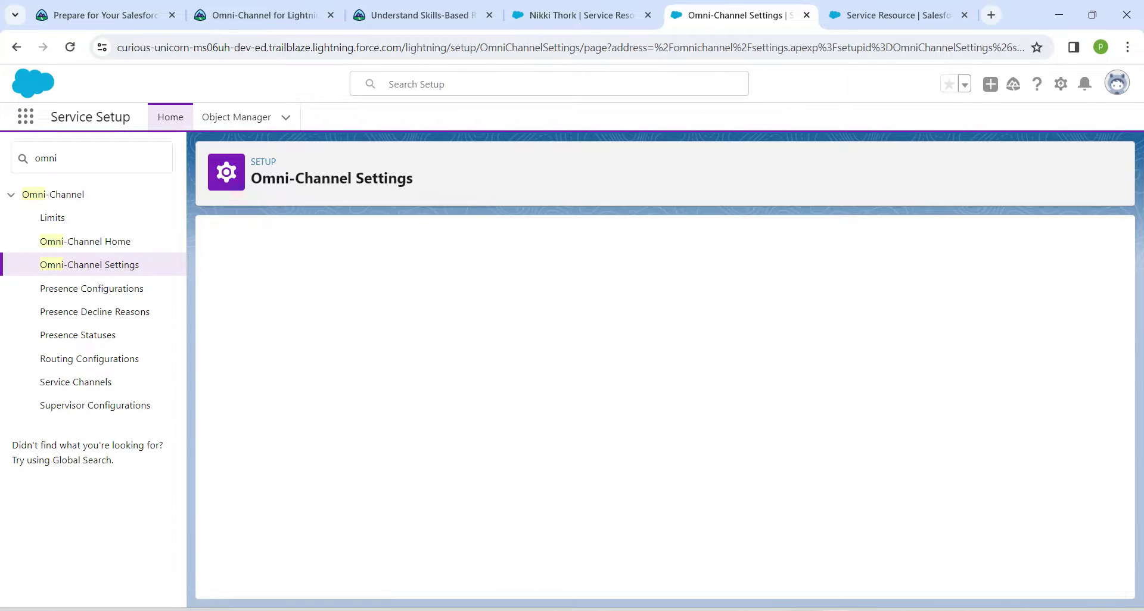
Step: Search the setup for "field", enable Field Service in Field Service Settings and save the settings
double_click(46, 158)
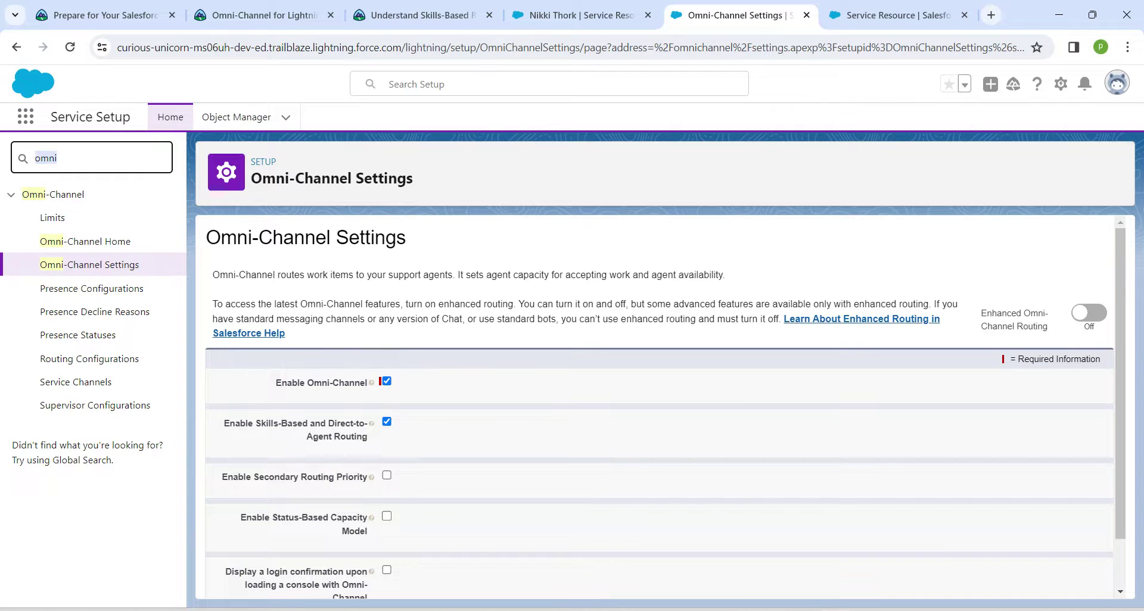
key(BackSpace)
text(fiel)
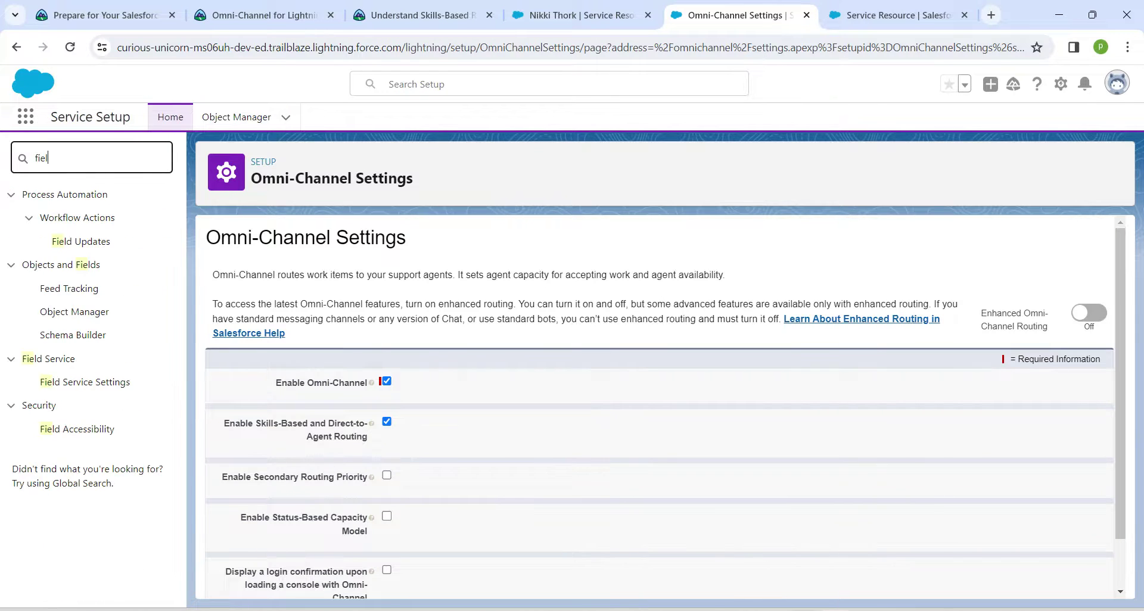
text(d)
click(85, 382)
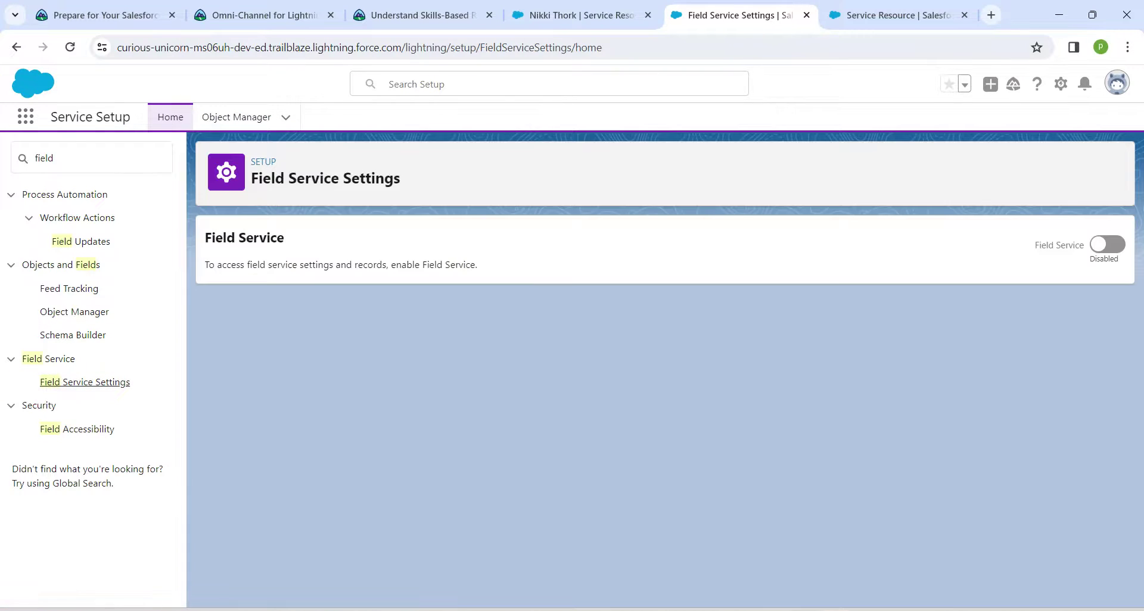
key(alt+Tab)
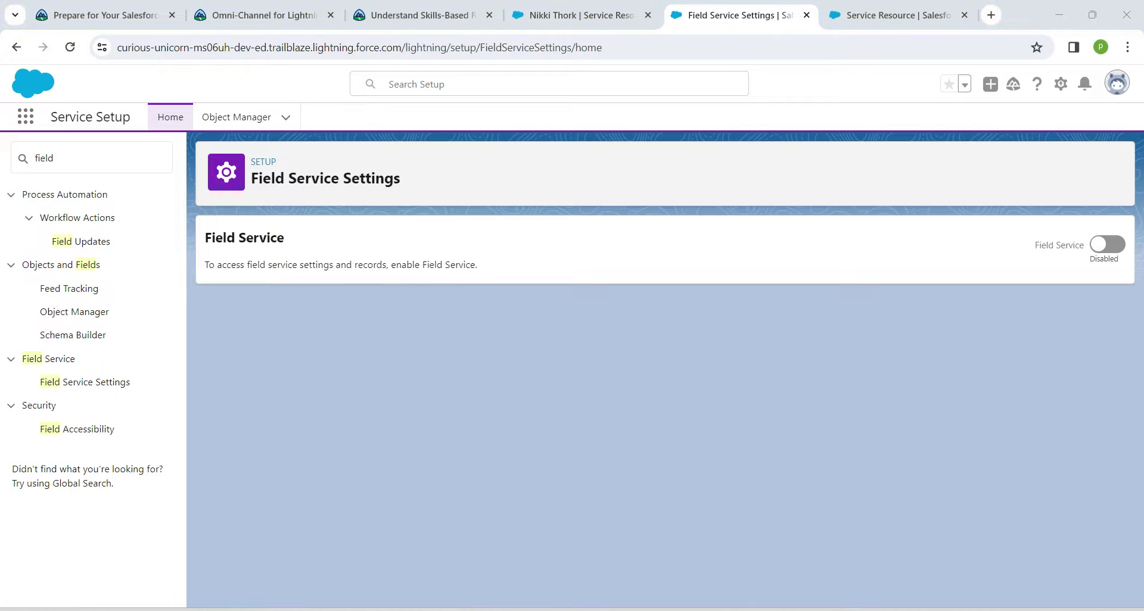
click(1107, 245)
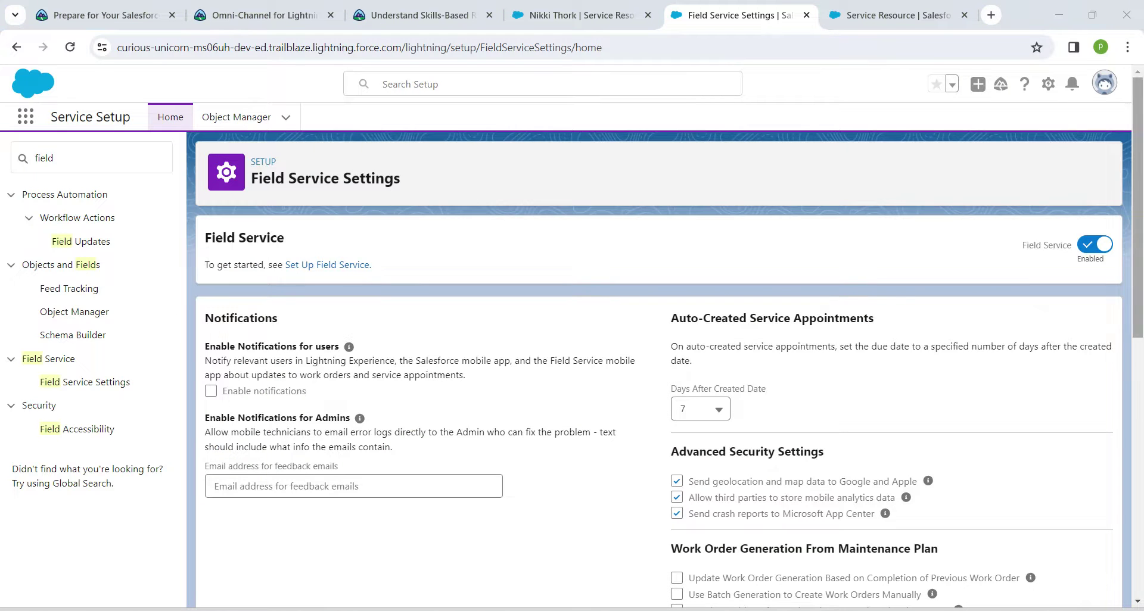
scroll(655, 370, down, 9)
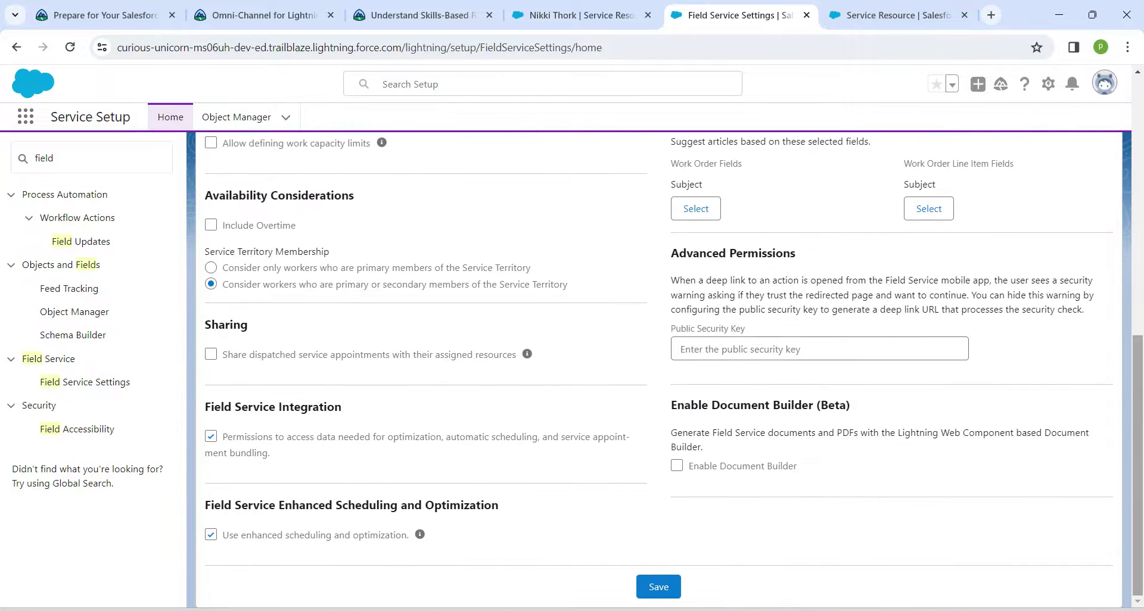
click(658, 587)
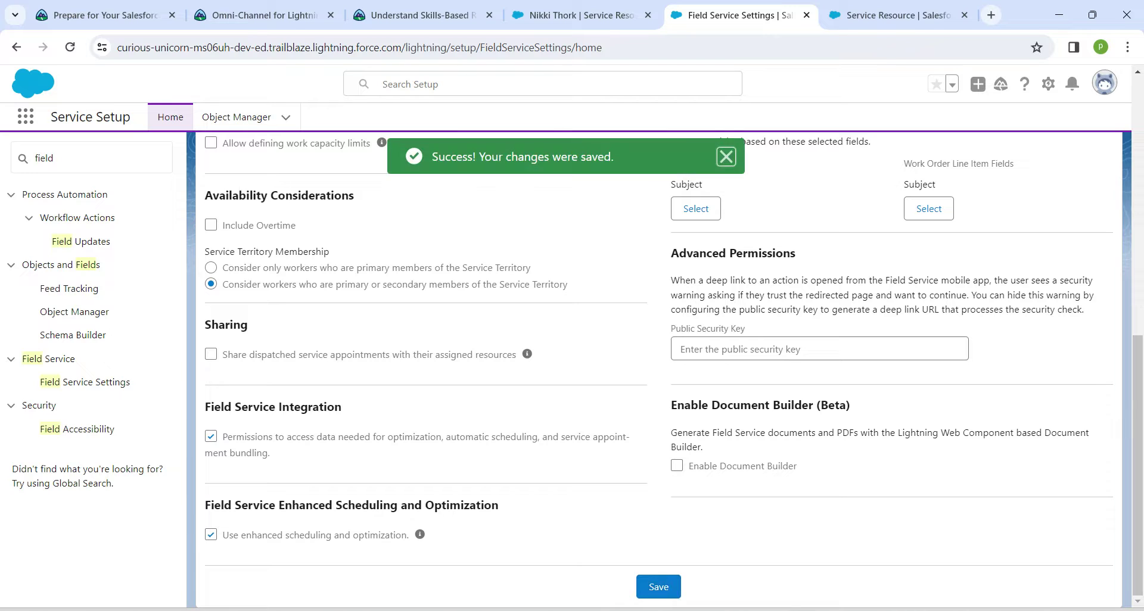
Step: Return to the Service Resource Layout editor, reload it and display the related lists available for the layout
click(894, 14)
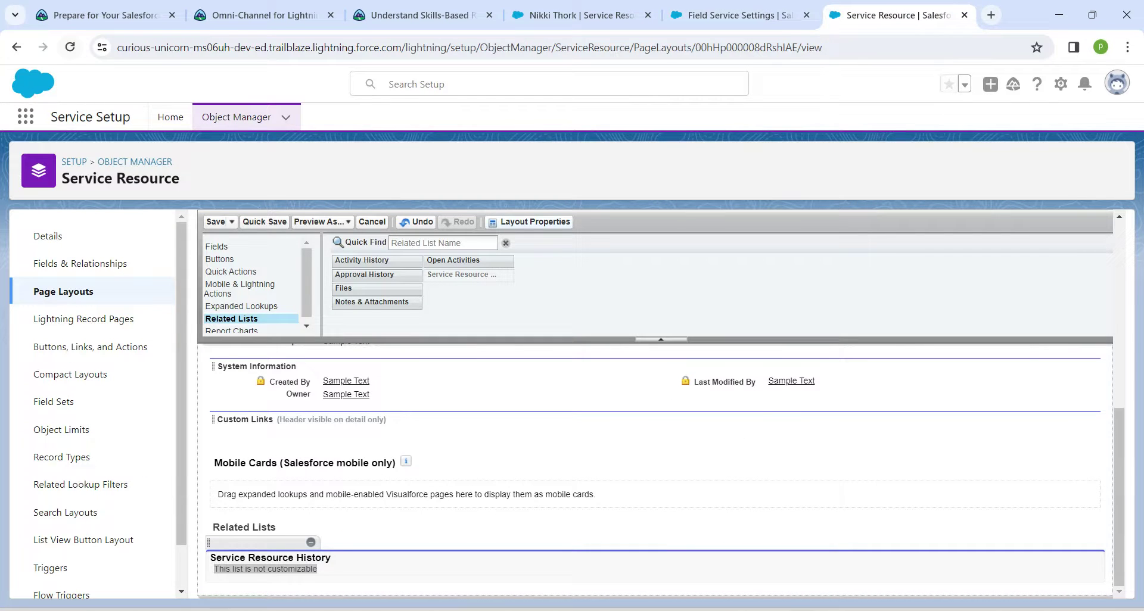
click(70, 47)
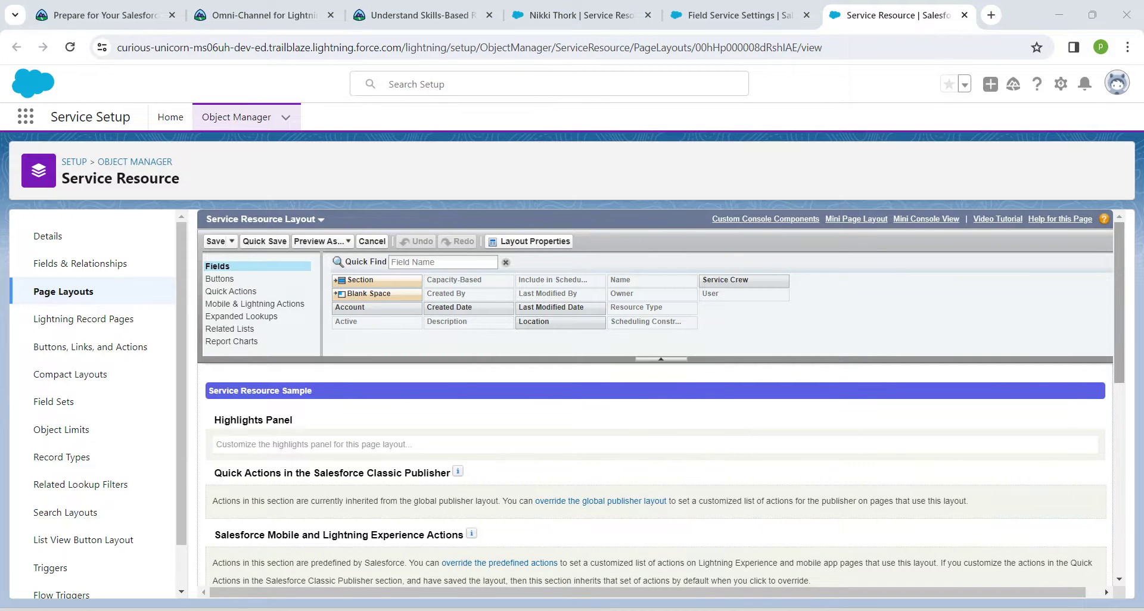
scroll(660, 417, down, 5)
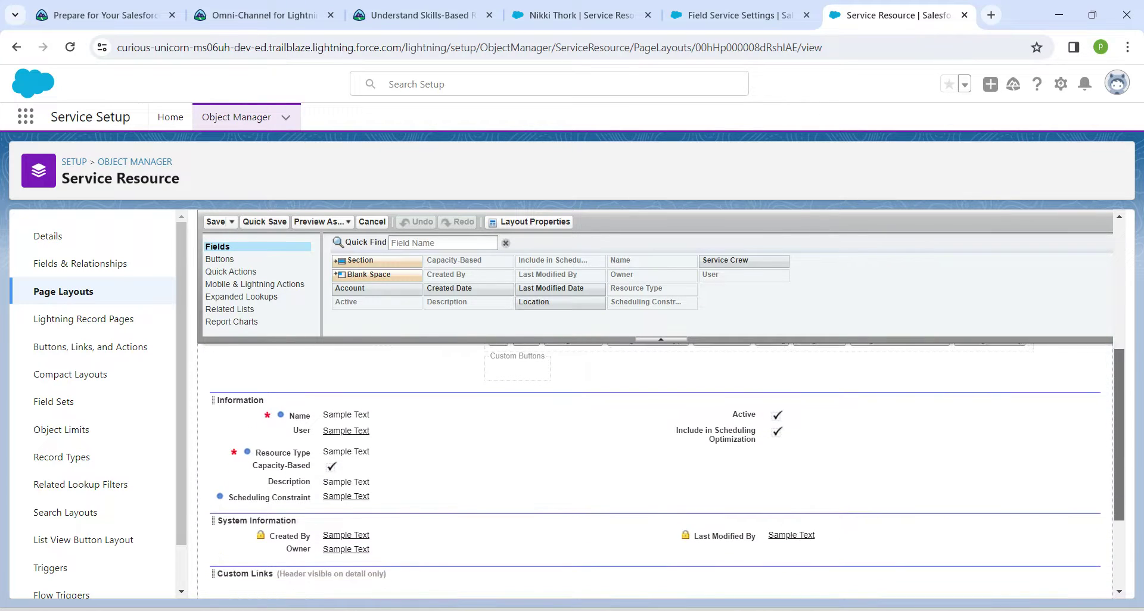
scroll(661, 417, up, 1)
scroll(660, 456, up, 1)
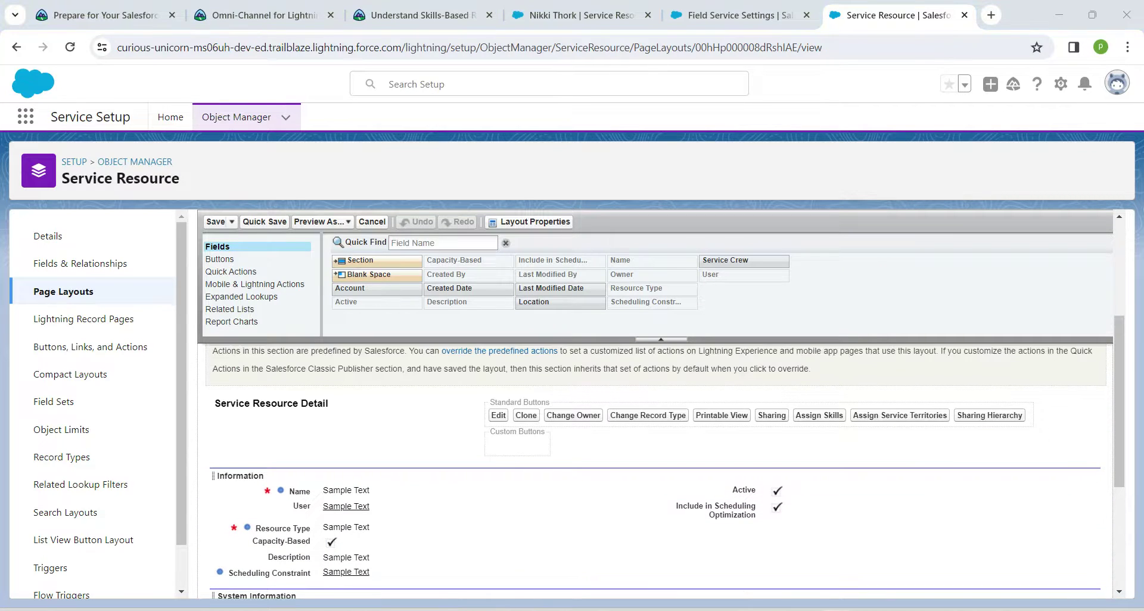
scroll(660, 456, down, 3)
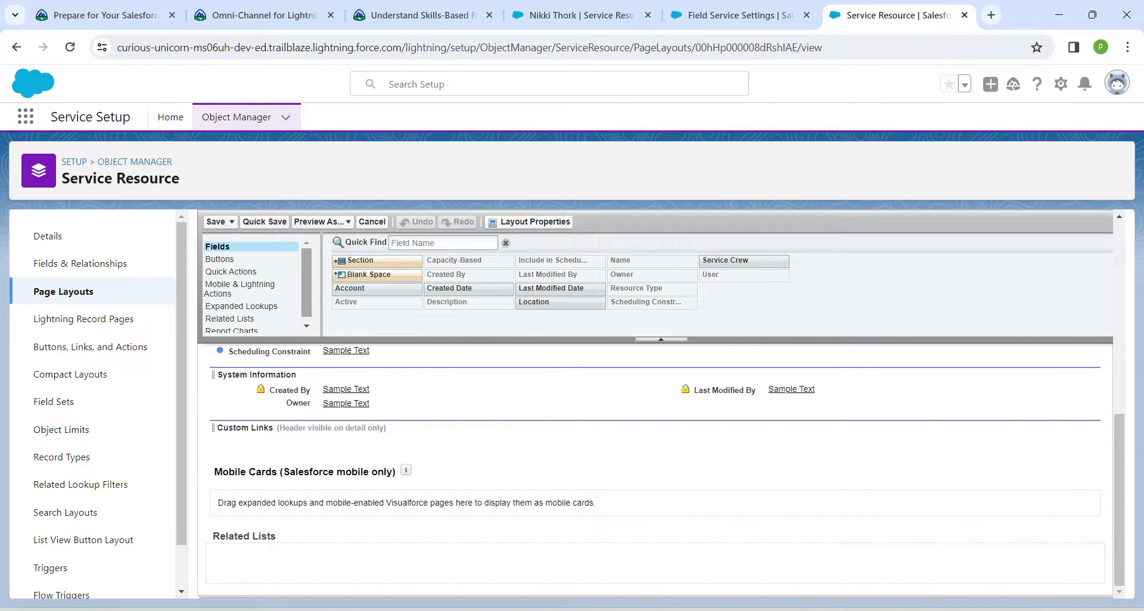
drag(306, 283, 306, 287)
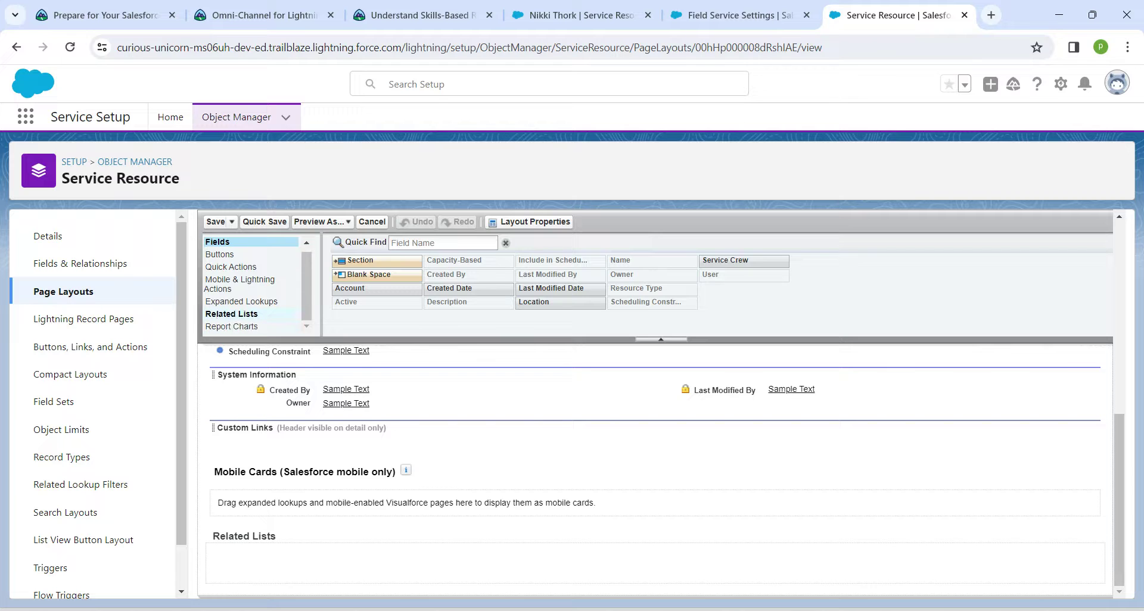
click(232, 314)
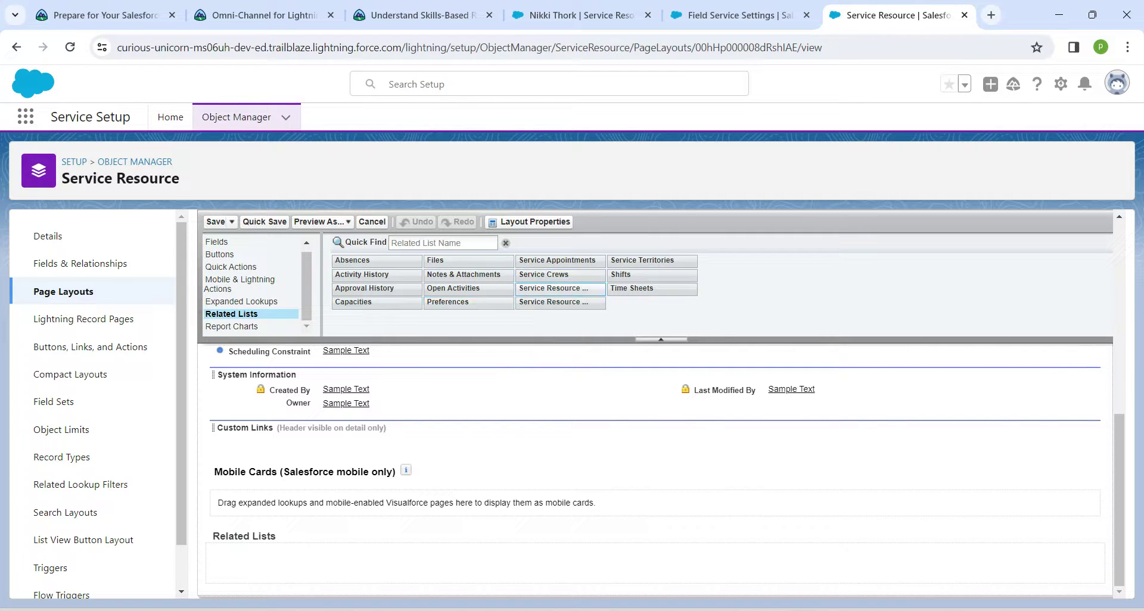
Step: Add the Service Resource History, Service Resource Skills and Service Appointments related lists to the layout and save it
drag(552, 288, 393, 592)
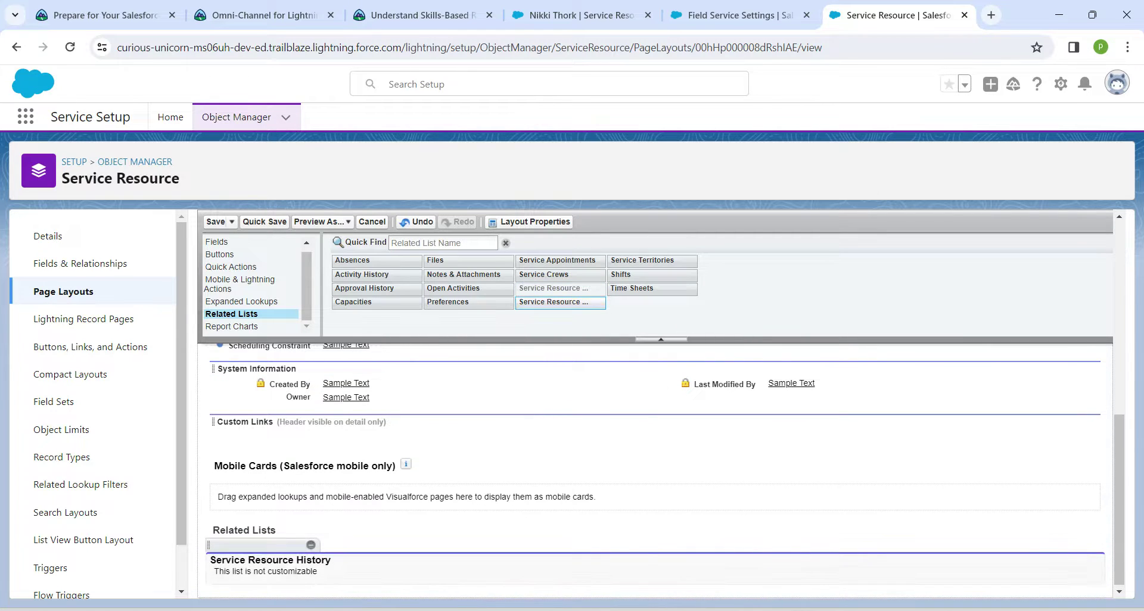
drag(561, 302, 404, 570)
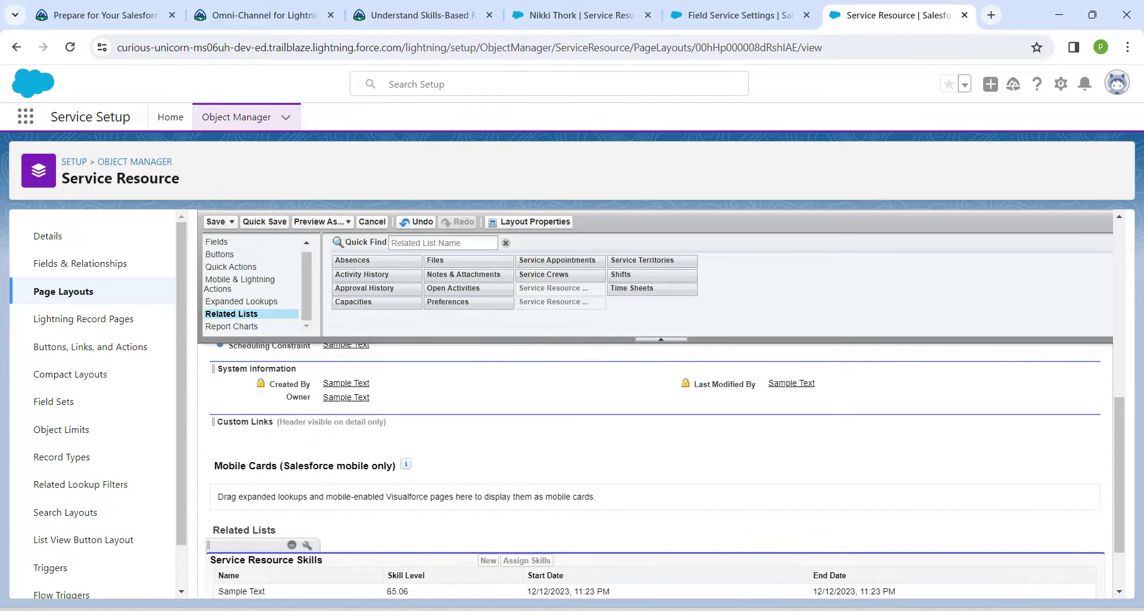
drag(558, 260, 373, 511)
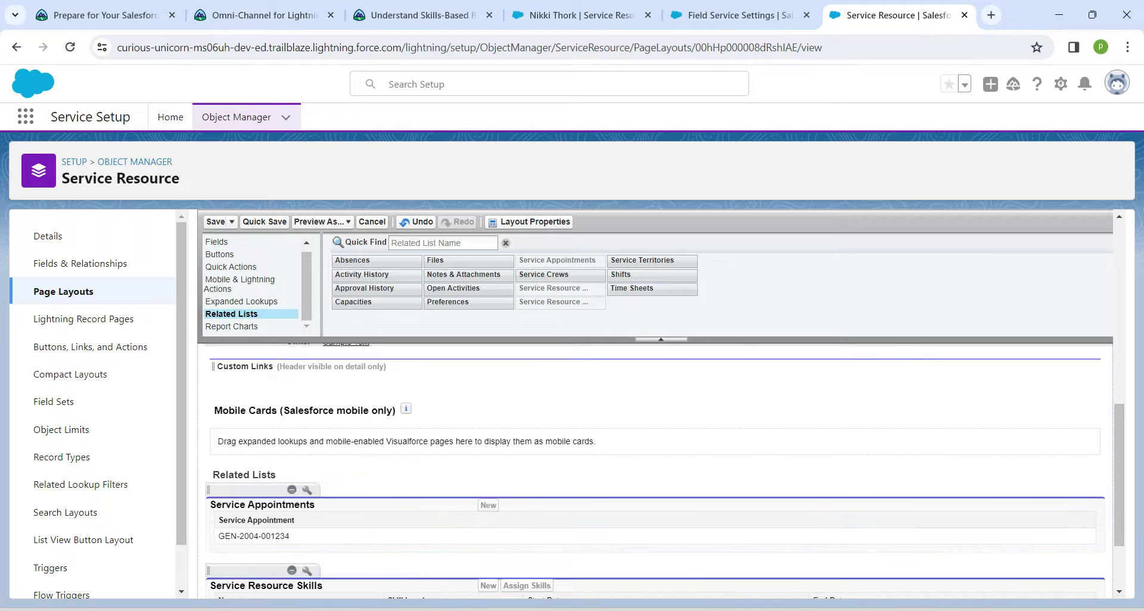
click(216, 222)
click(592, 456)
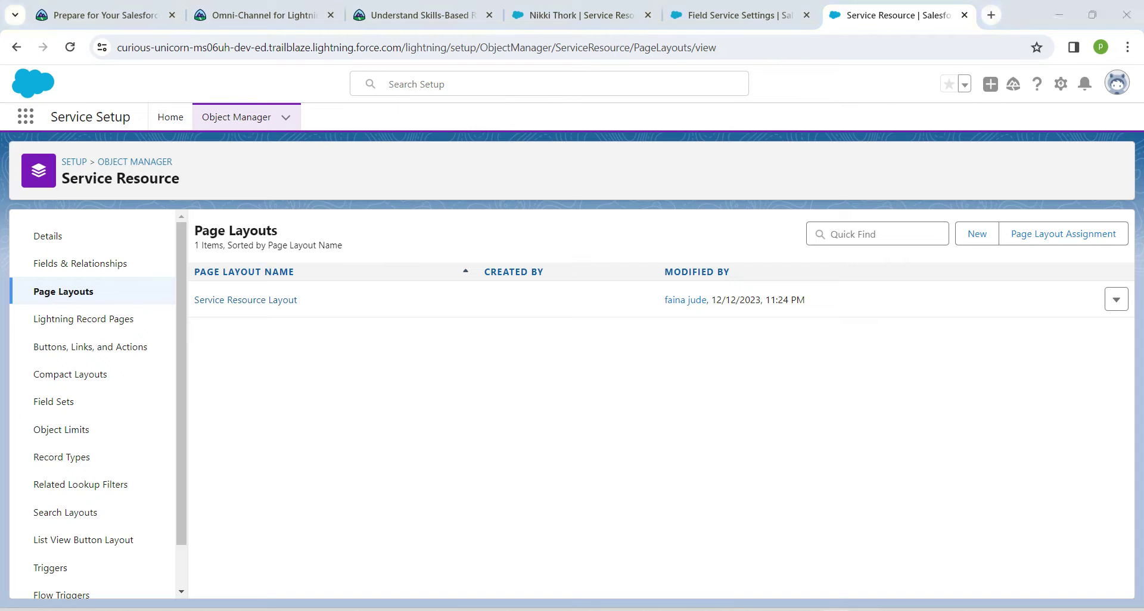
Step: Return to the technician's service resource record, reload it and display its related lists
click(581, 15)
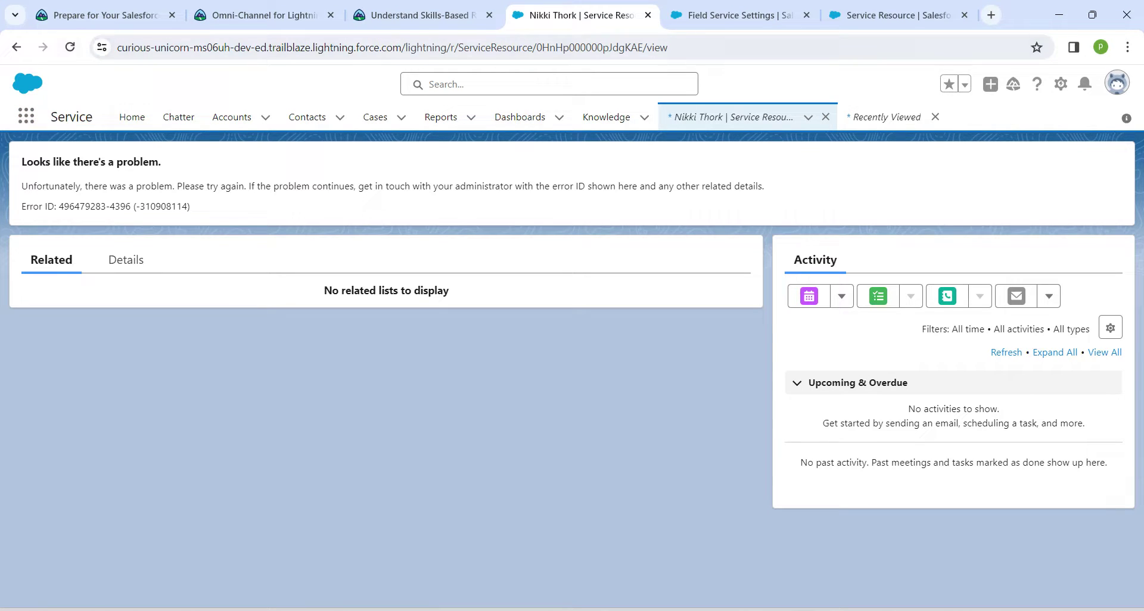
click(70, 47)
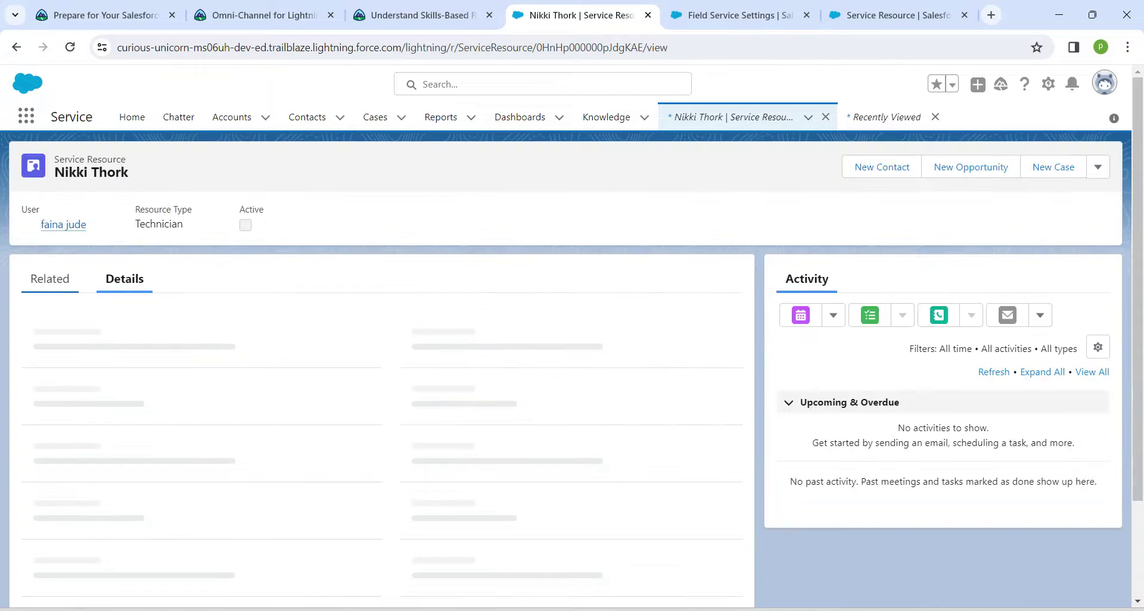
click(51, 280)
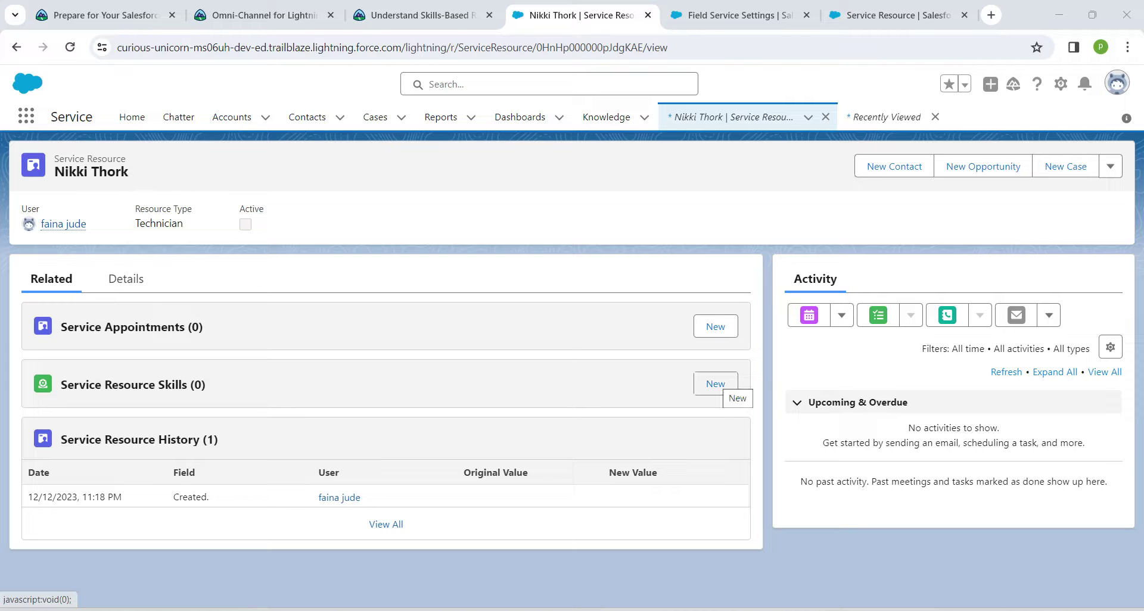
Step: Try to assign the Understand government incentives skill to the service resource with start date 12/14/2023, 12:00 PM
click(715, 384)
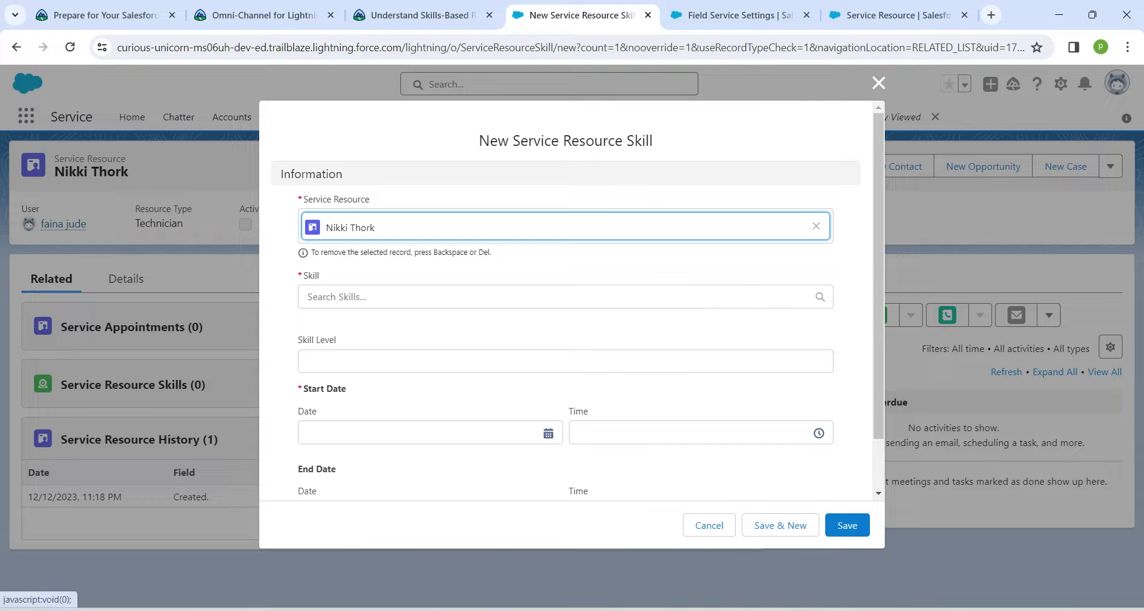
click(565, 297)
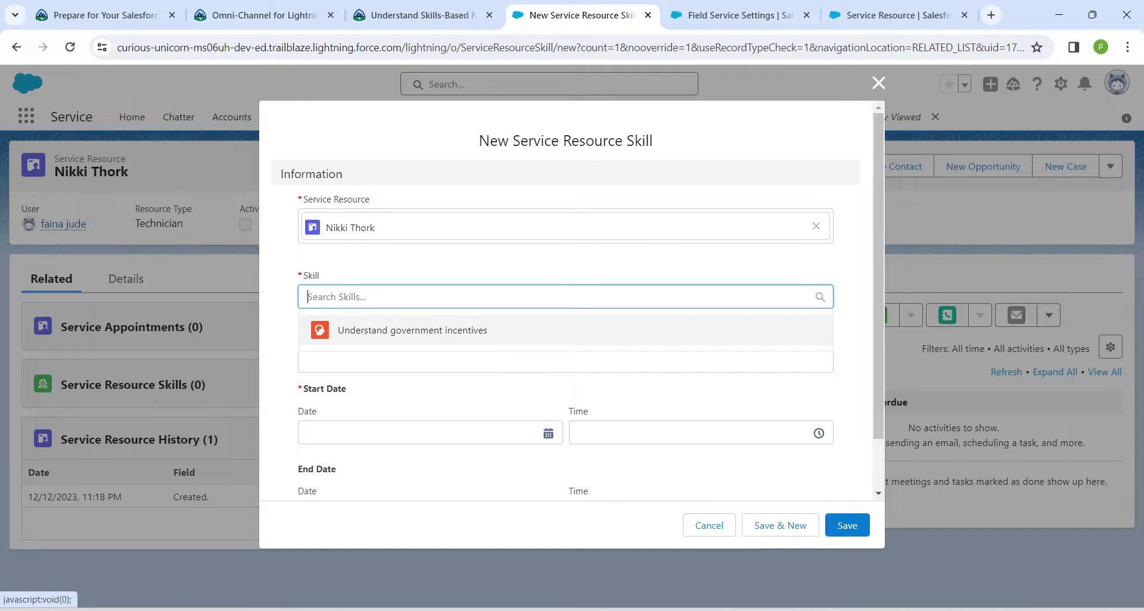
click(429, 331)
click(417, 444)
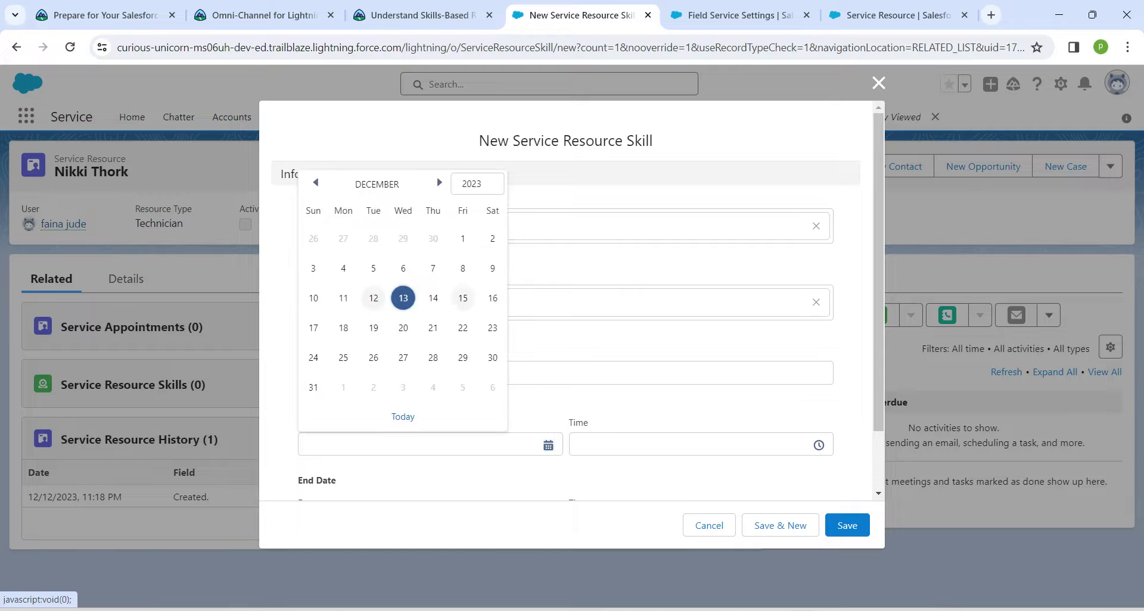
click(433, 296)
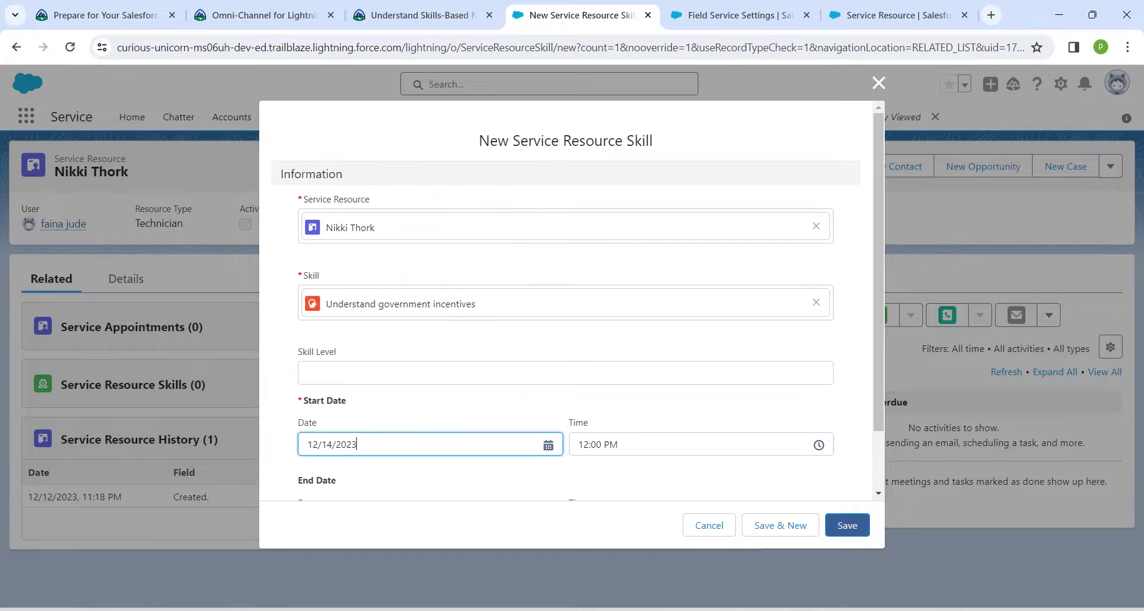
click(846, 526)
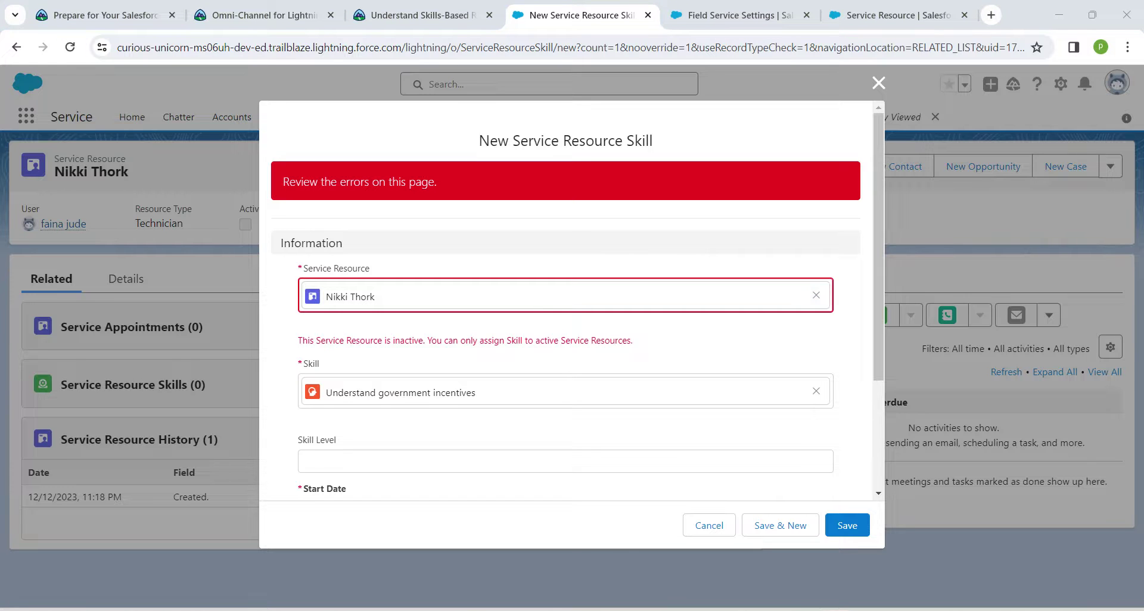
click(709, 525)
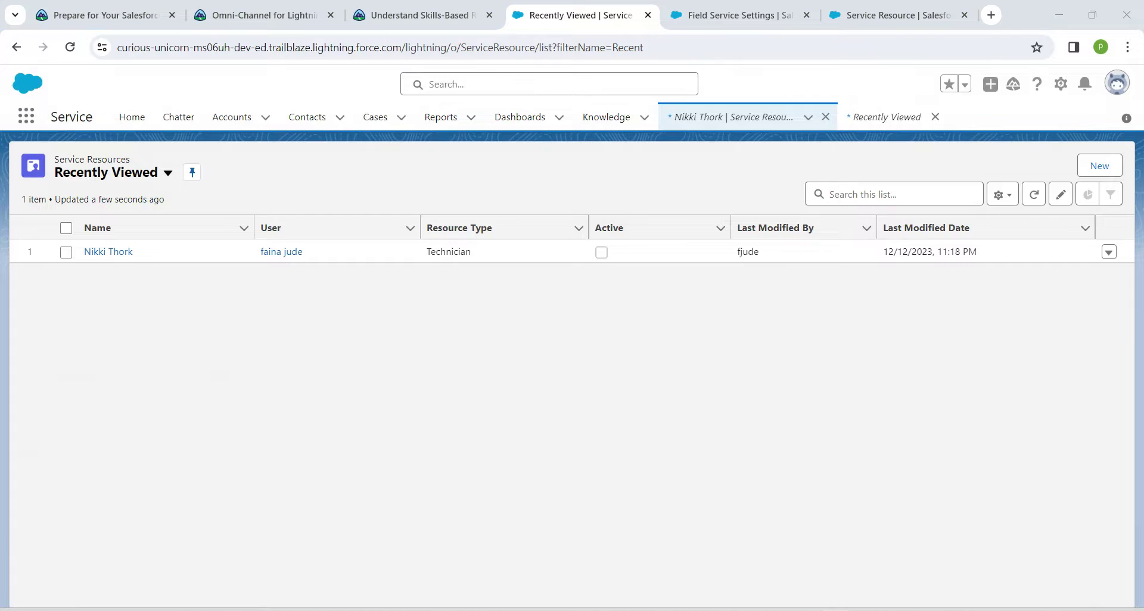
Step: Try to mark the technician service resource as active through its edit form
click(92, 159)
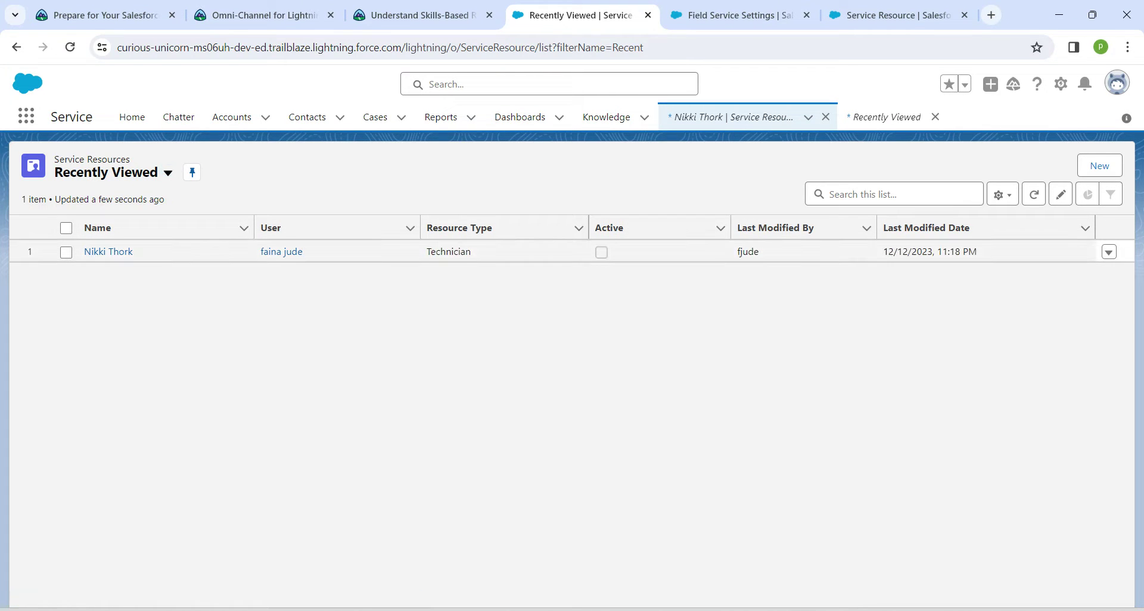
click(1108, 252)
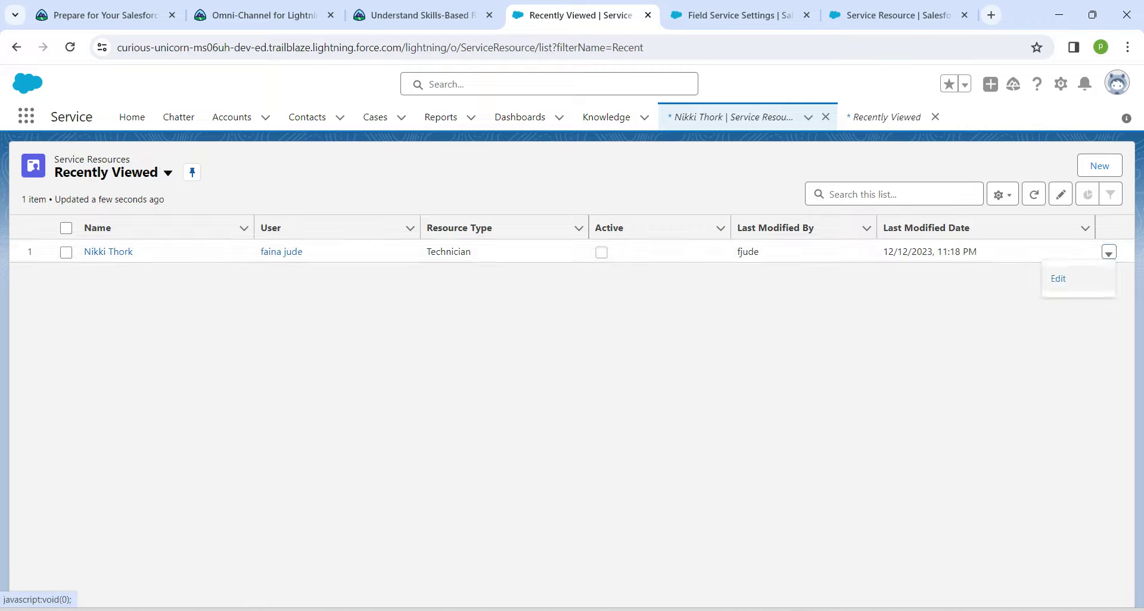
click(1060, 279)
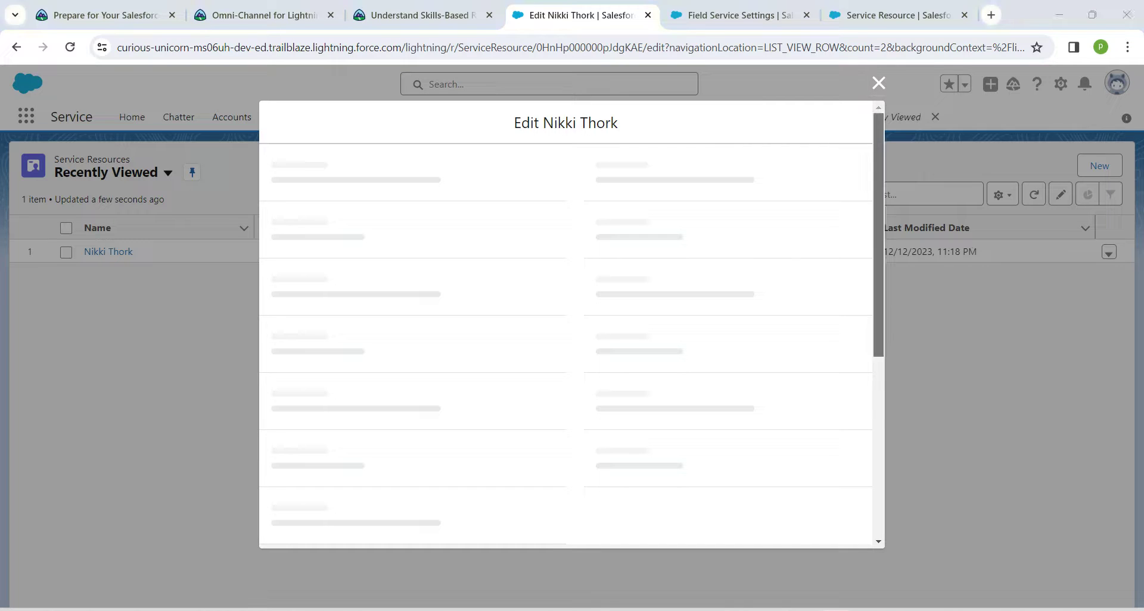
drag(878, 234, 879, 413)
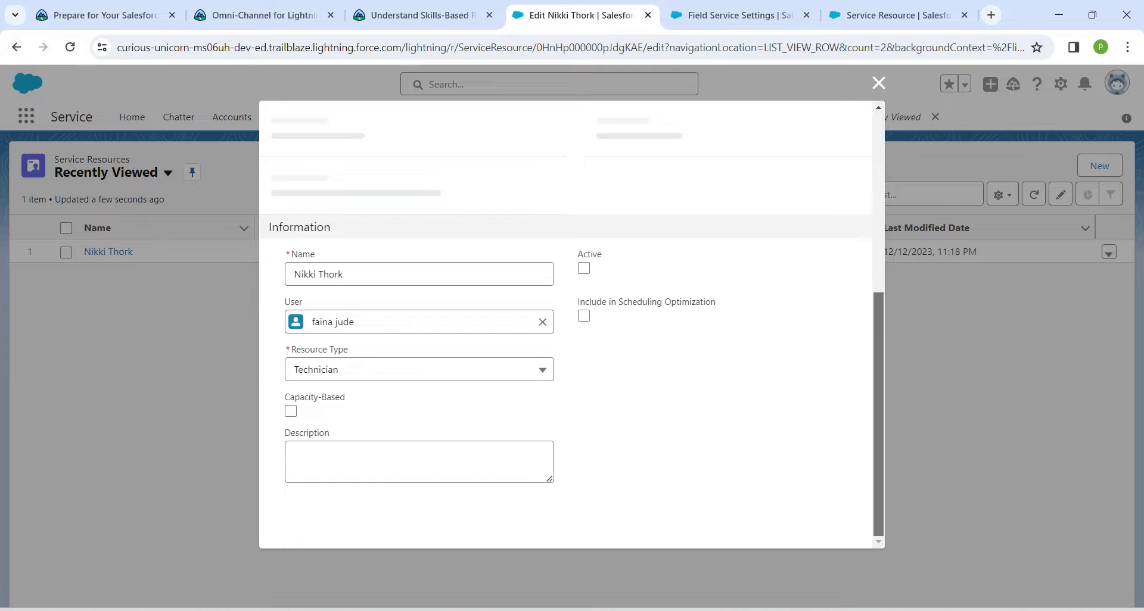
click(583, 269)
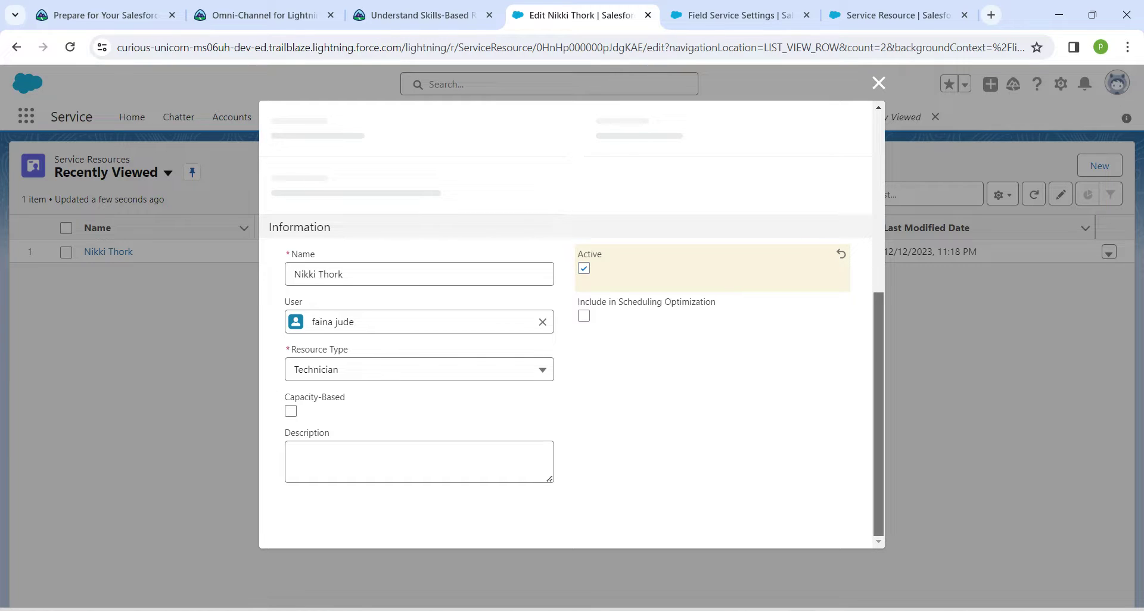
click(878, 83)
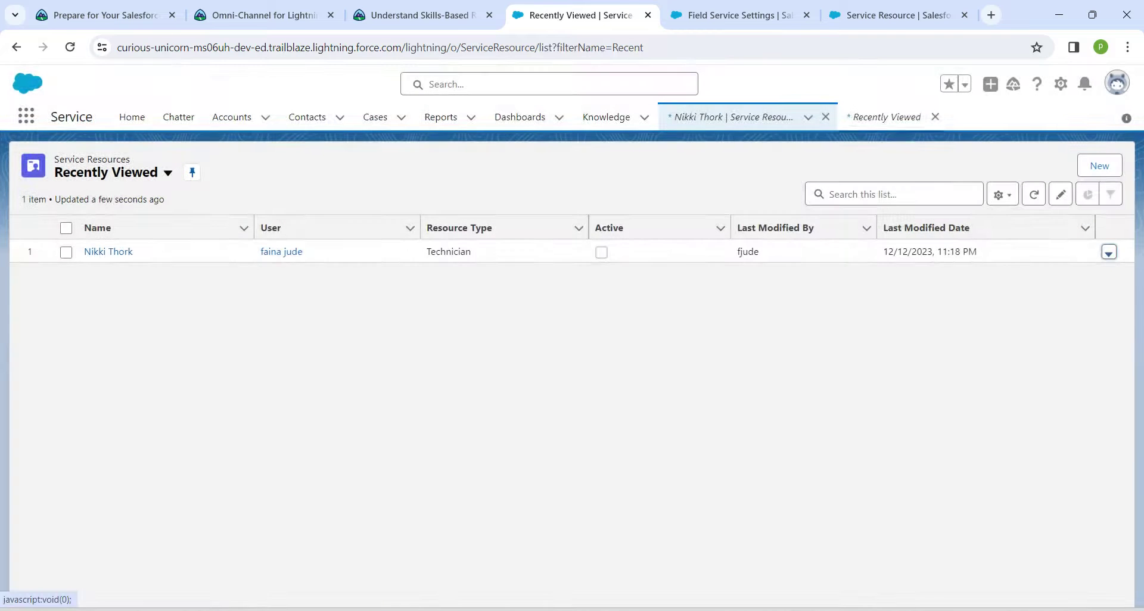
click(69, 48)
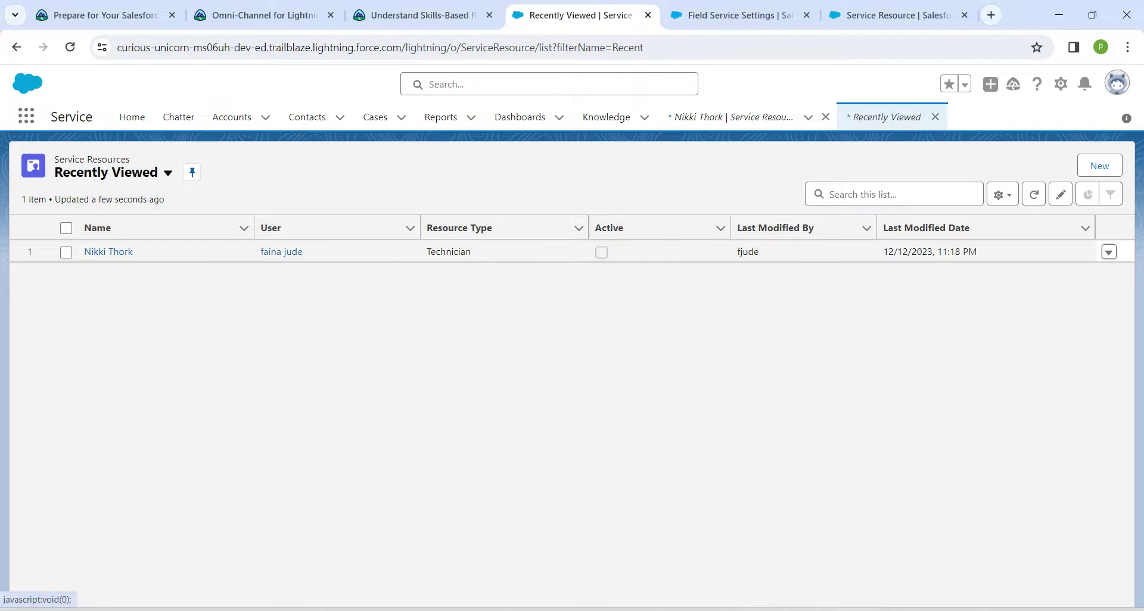
click(1108, 253)
click(1059, 279)
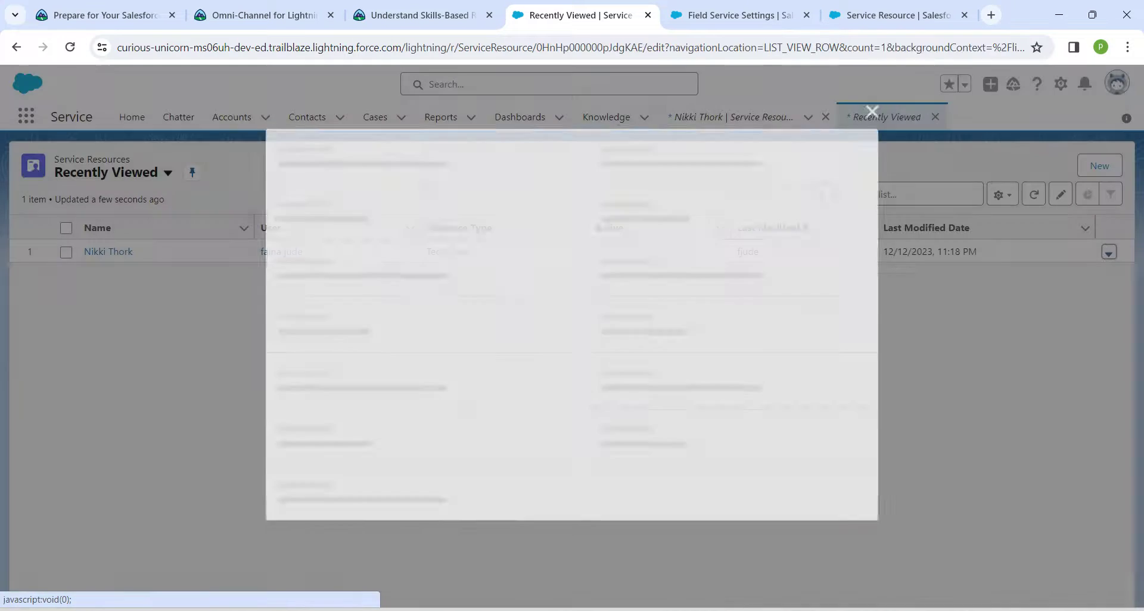
click(584, 319)
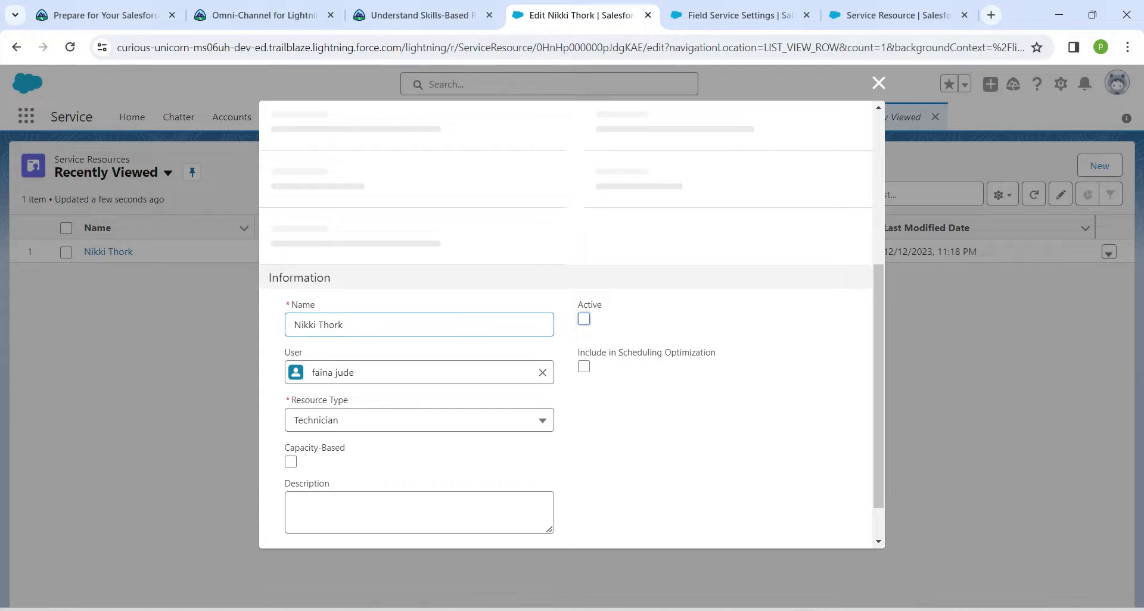
scroll(572, 323, down, 1)
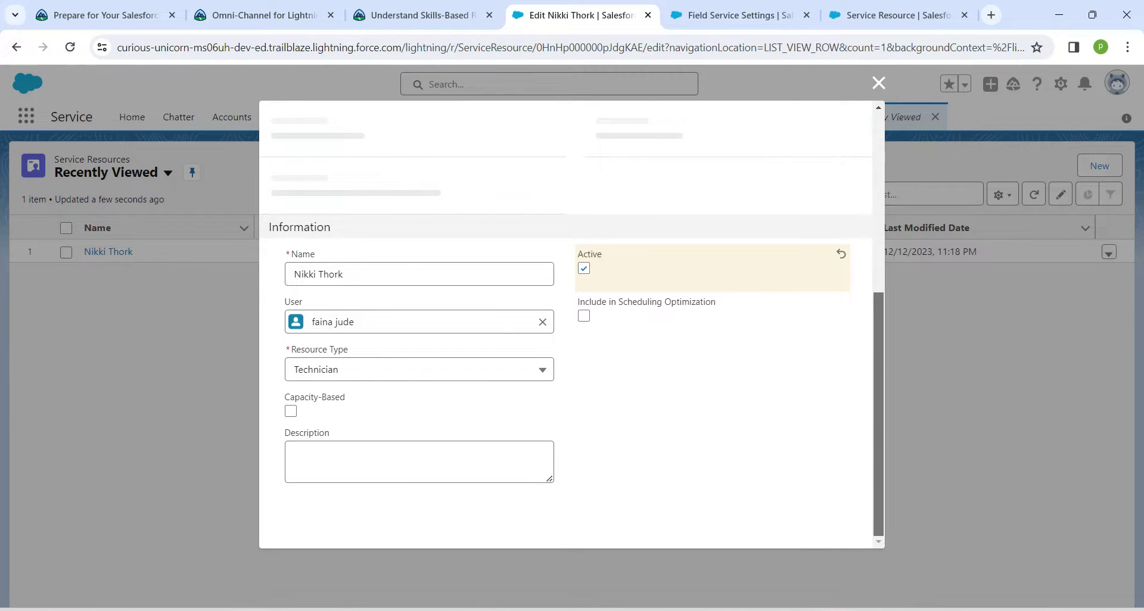
key(Escape)
click(1108, 252)
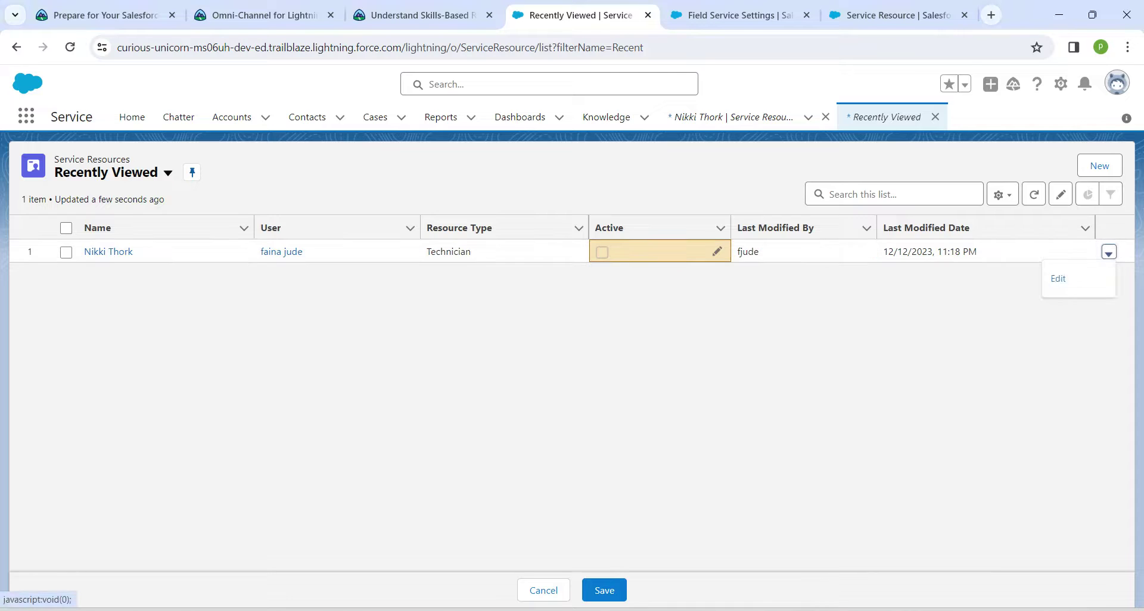
Step: Mark the technician as Active directly in the Service Resources list and save the change
click(717, 251)
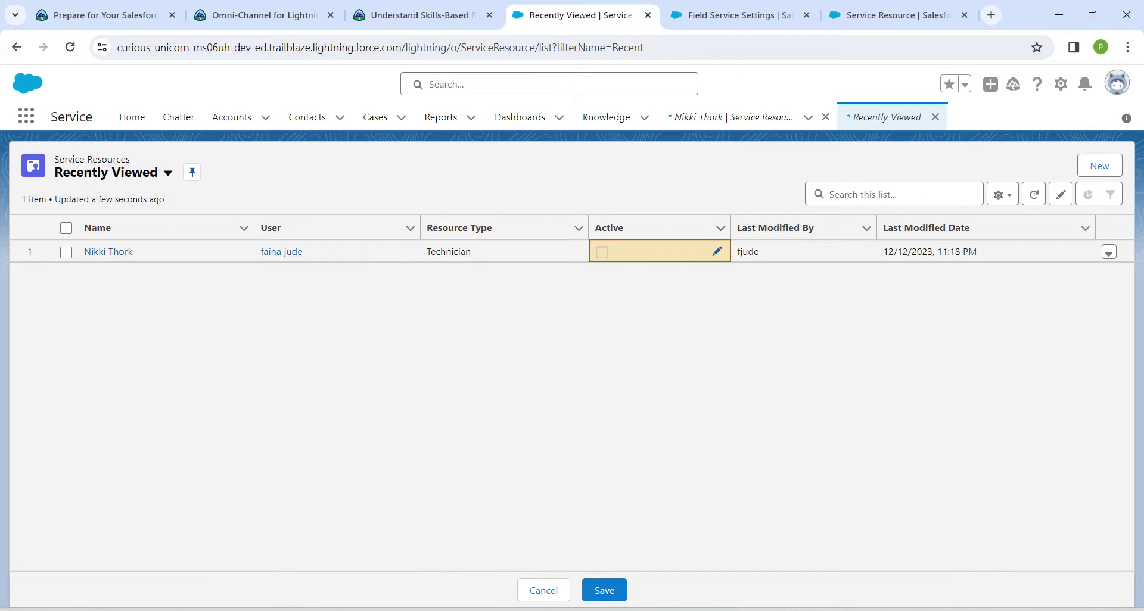
click(717, 251)
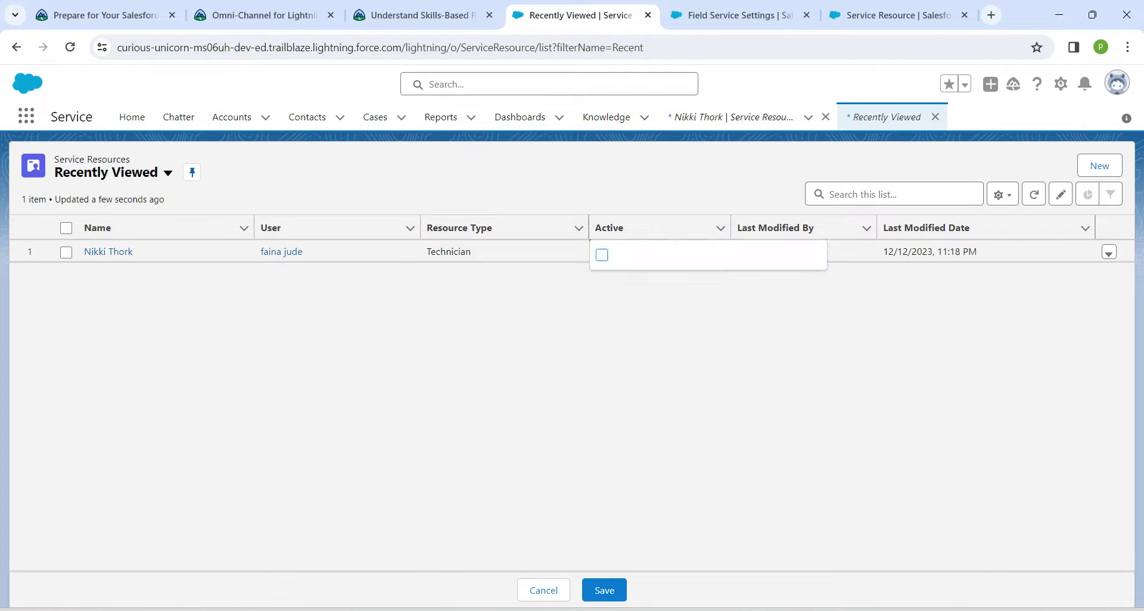
key(space)
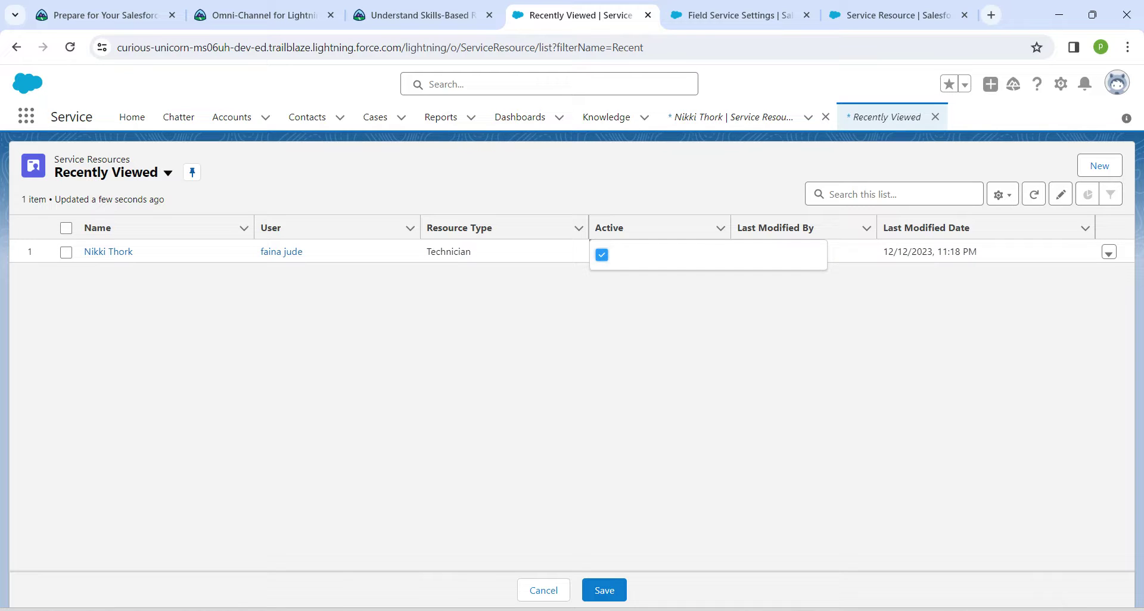
key(Return)
click(603, 590)
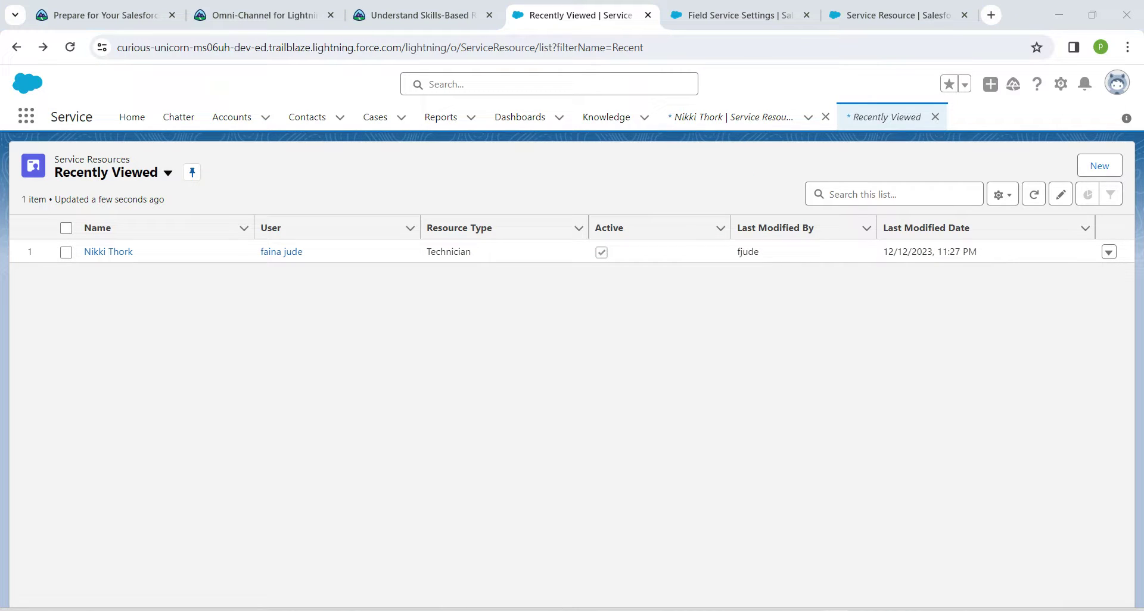
Step: Add the Understand government incentives skill to the technician's service resource record, starting 12/14/2023 at 12:00 PM, and save it
click(108, 252)
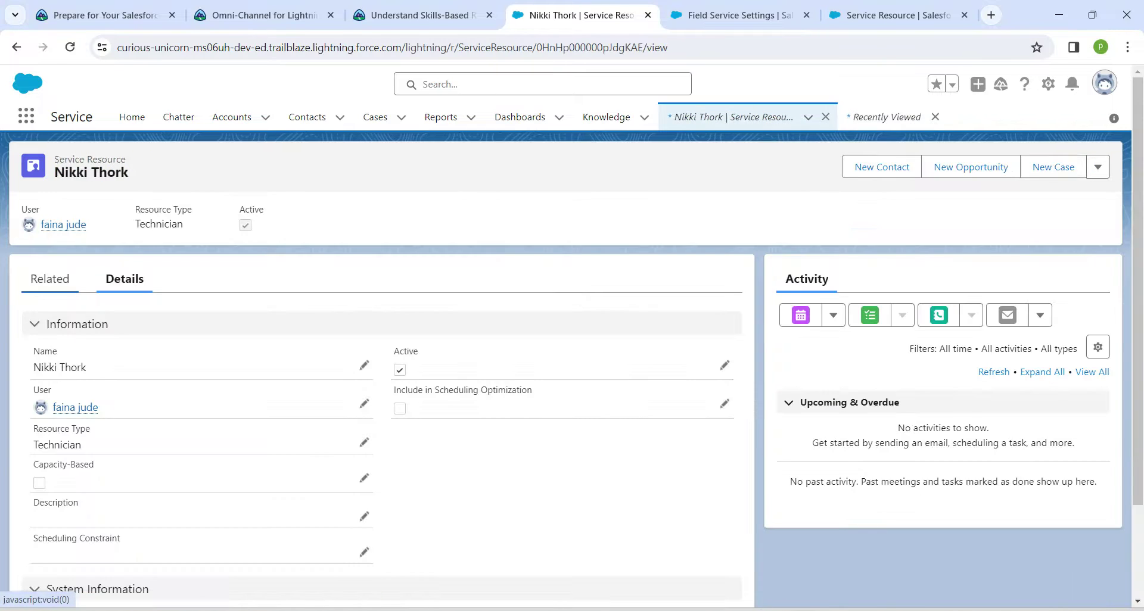
click(50, 279)
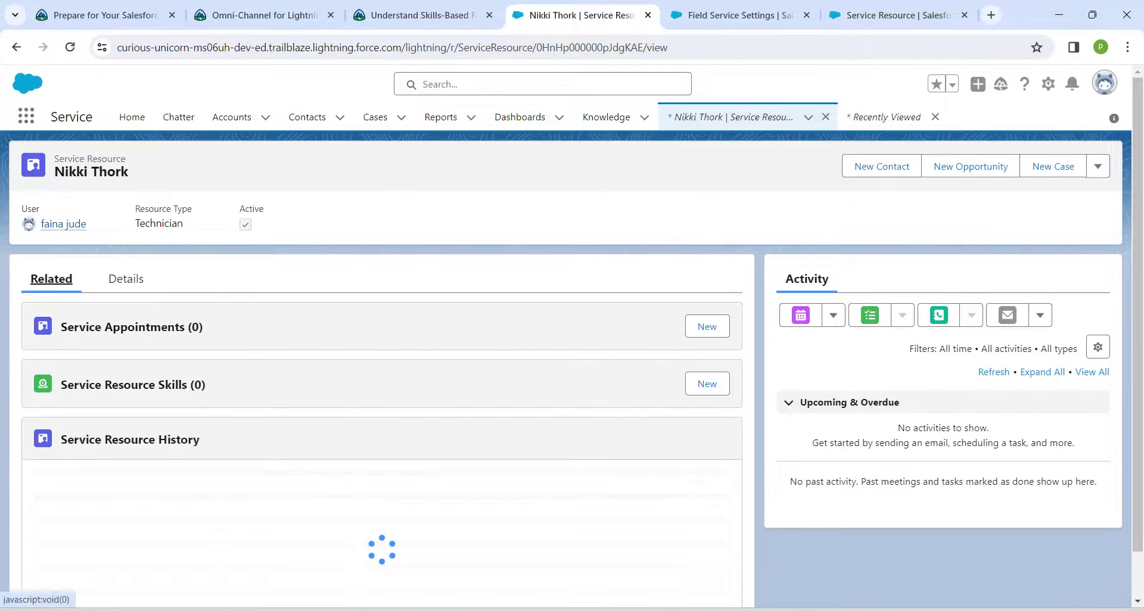
click(706, 384)
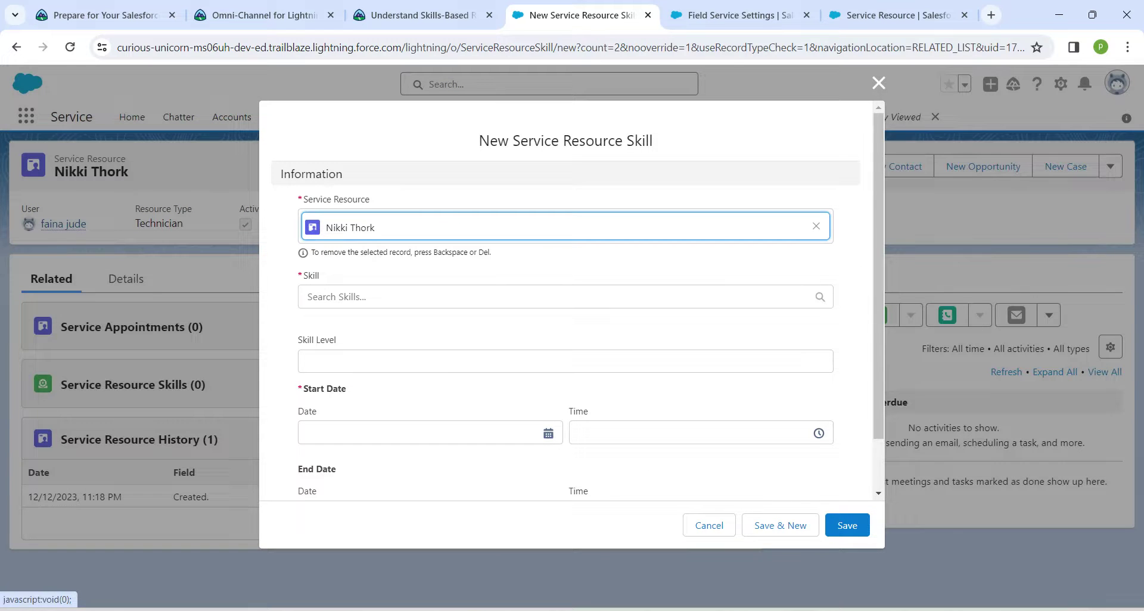
click(565, 297)
click(412, 330)
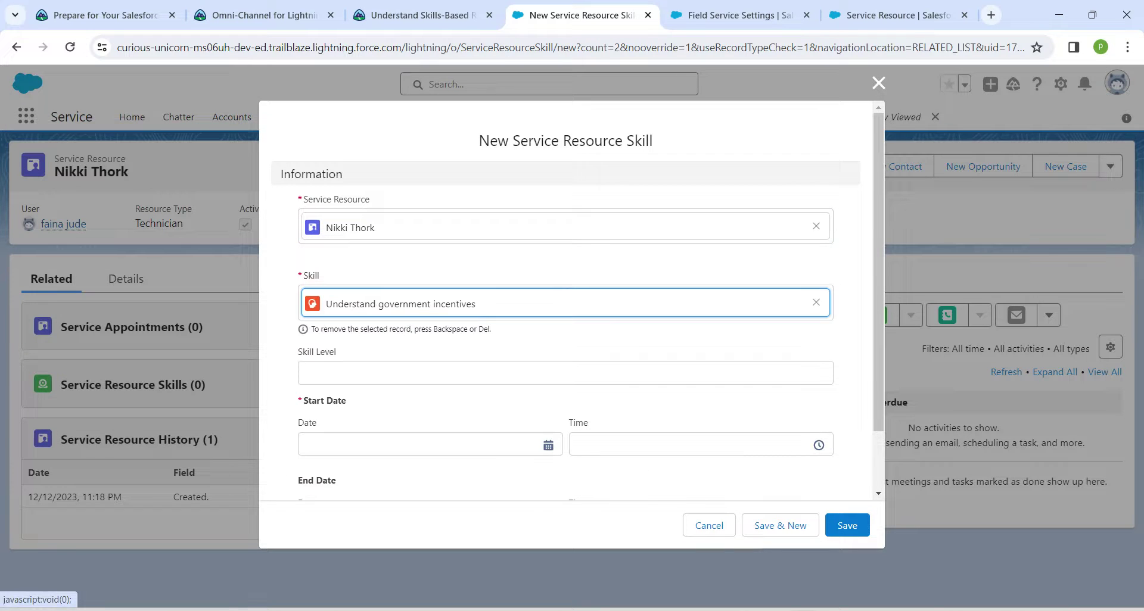
click(417, 444)
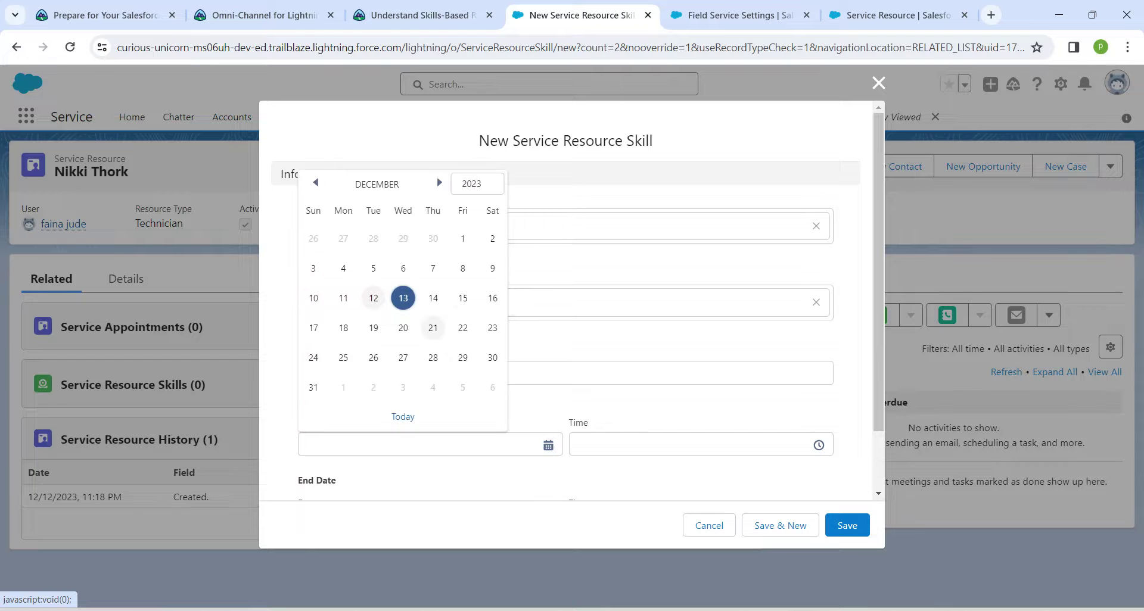
click(432, 296)
click(847, 526)
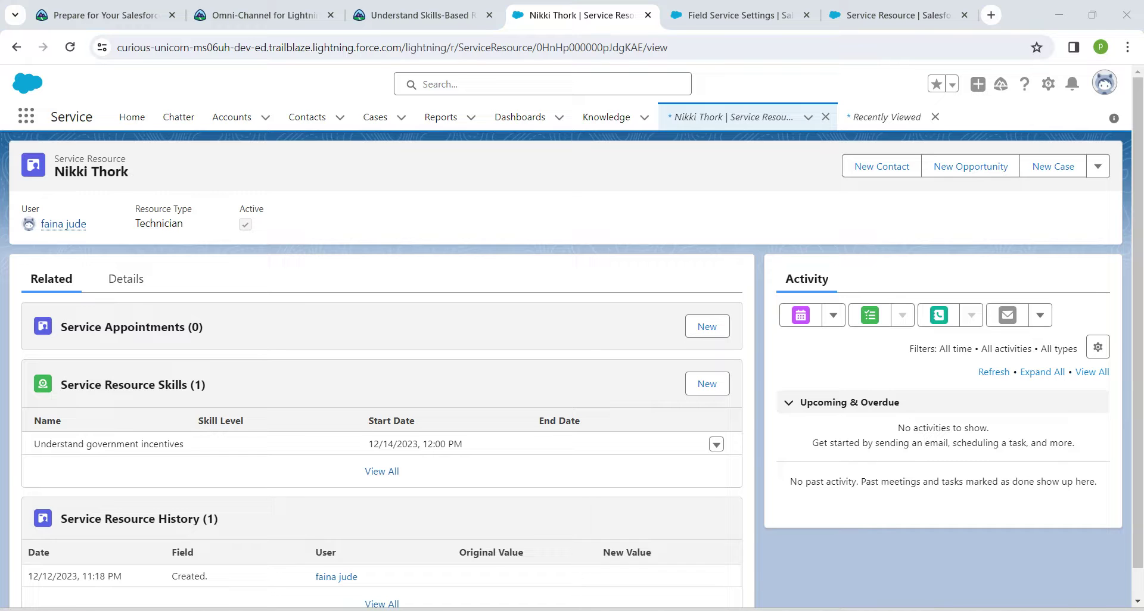
Step: Switch to Trailhead, submit the Understand Skills-Based Routing challenge for checking and reload the Omni-Channel for Lightning Experience module page
click(423, 14)
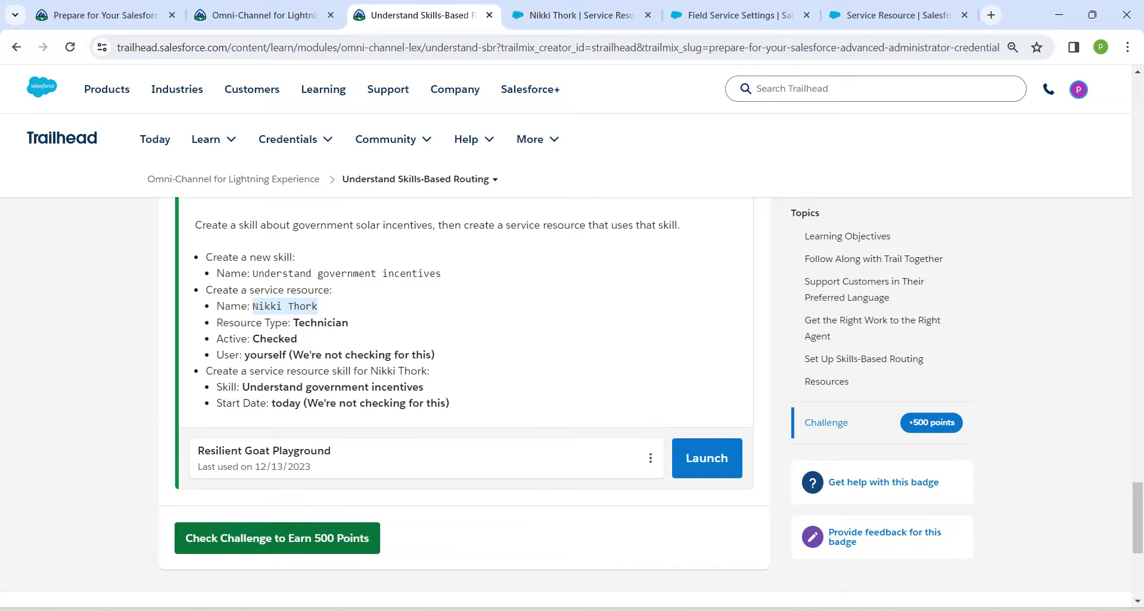
click(277, 538)
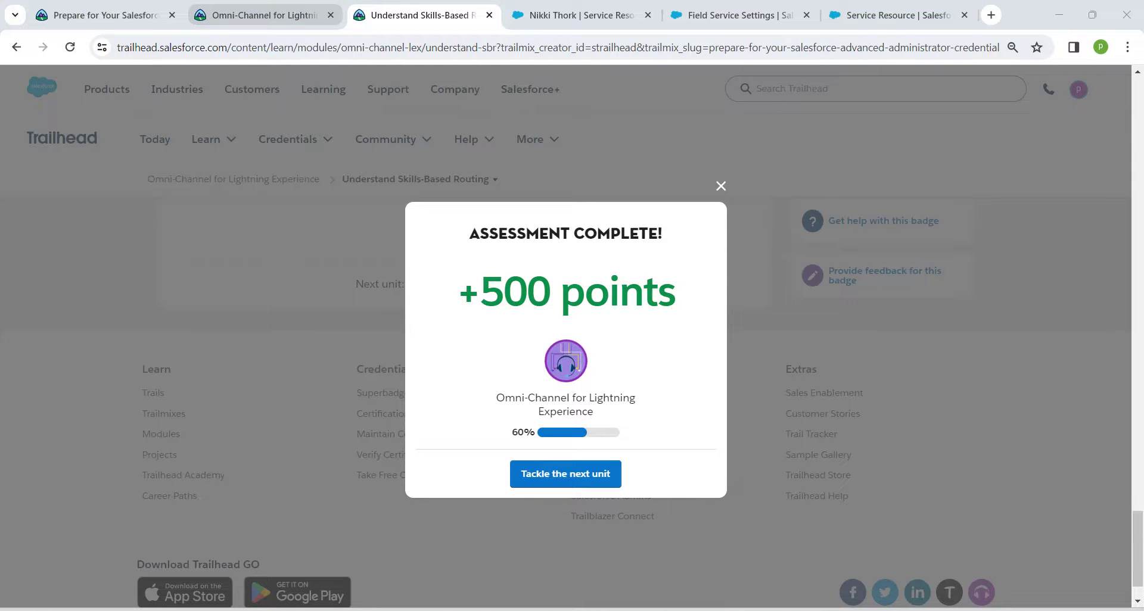
click(262, 15)
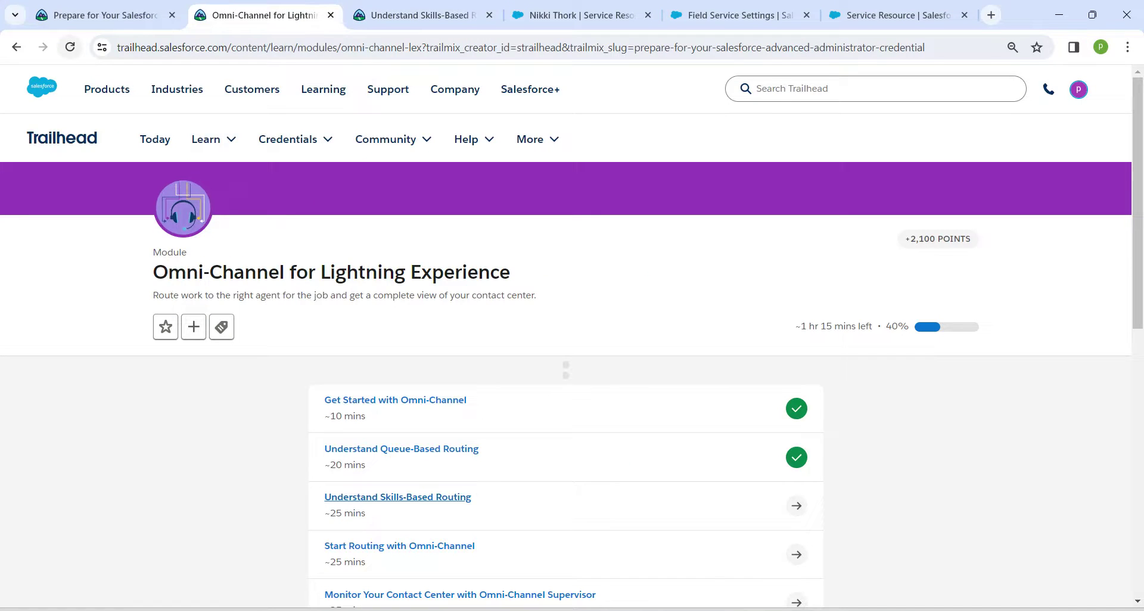
click(70, 47)
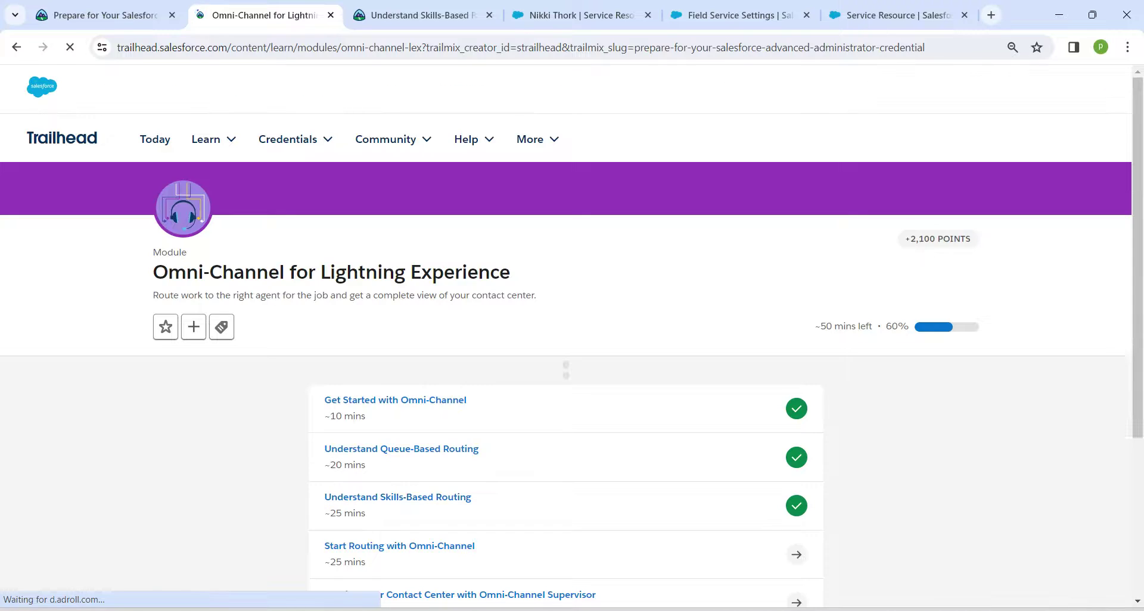